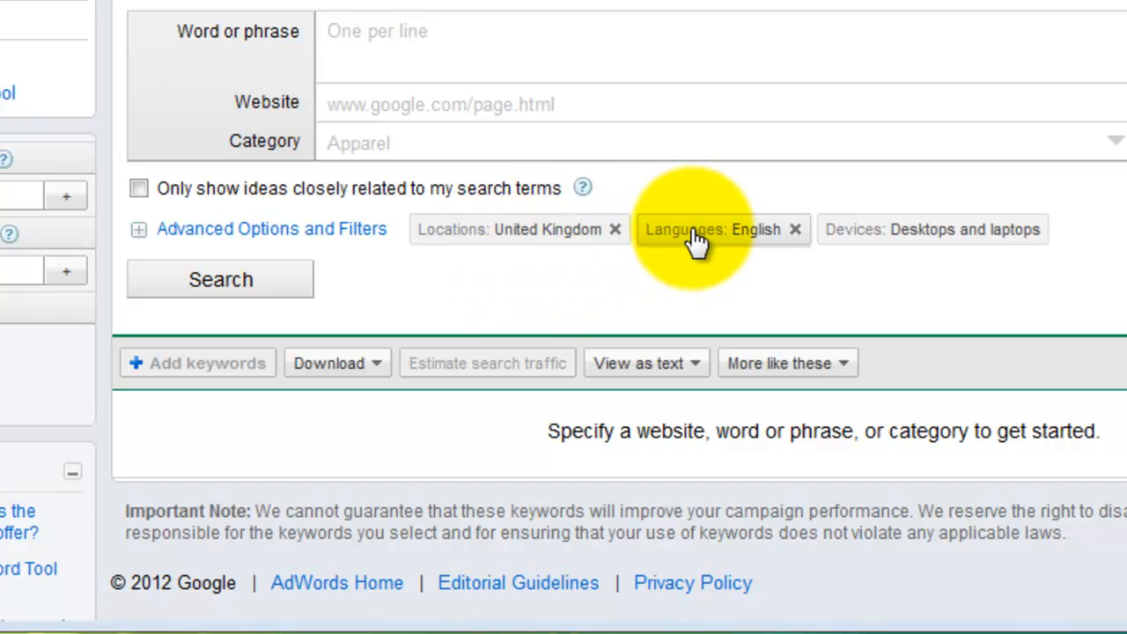
{"action": "left_click", "coordinate": [240, 229]}
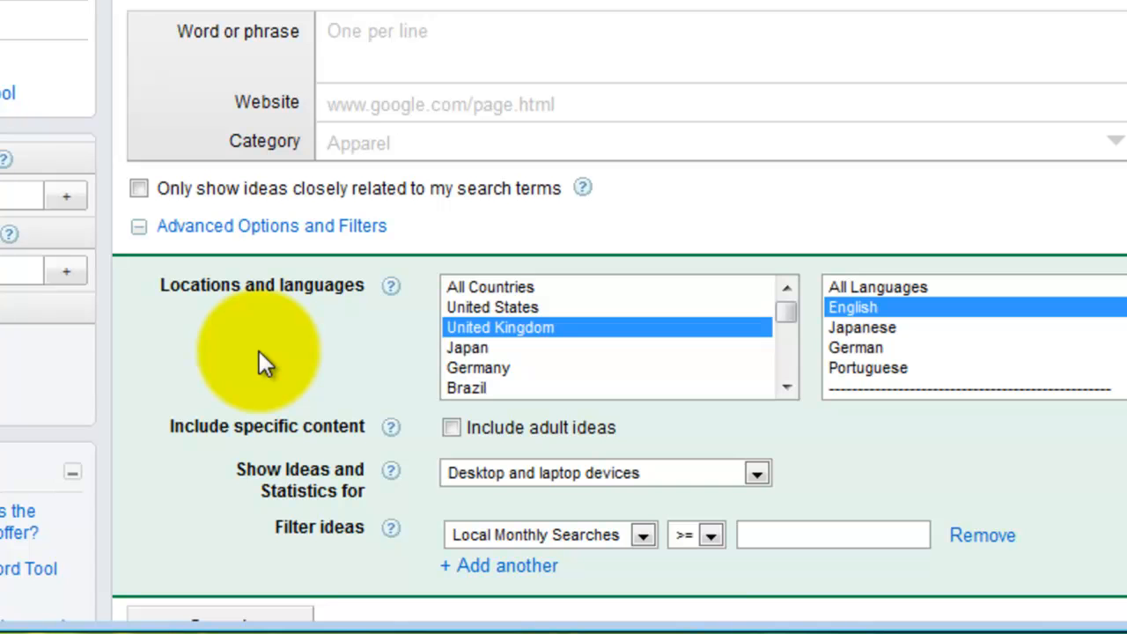
{"action": "left_click", "coordinate": [180, 227]}
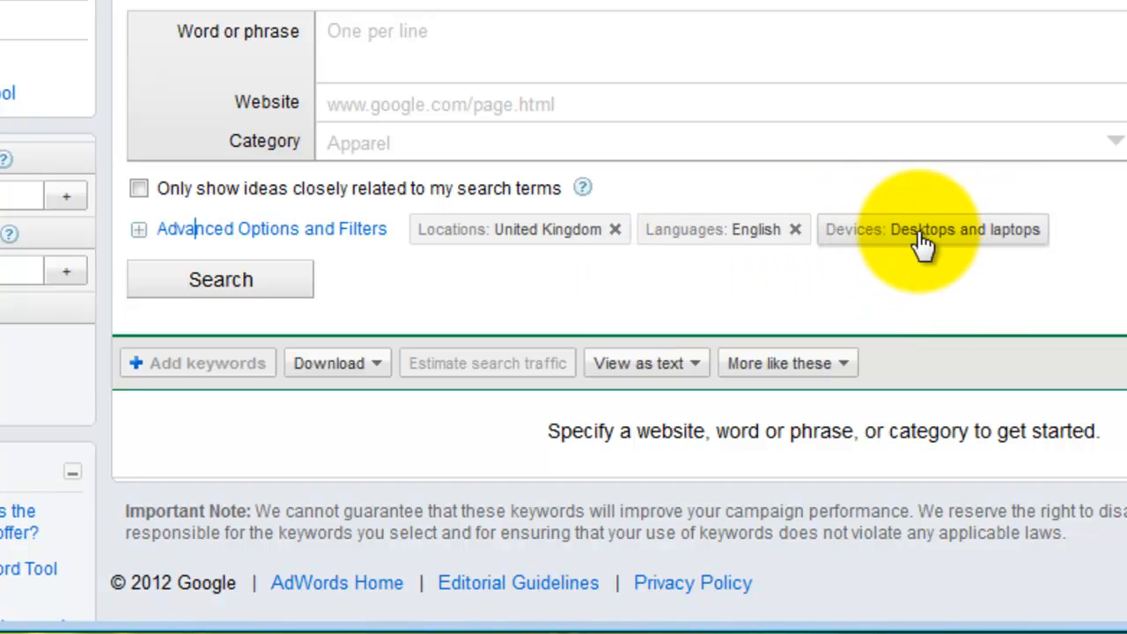
{"action": "left_click", "coordinate": [250, 227]}
{"action": "left_click", "coordinate": [756, 474]}
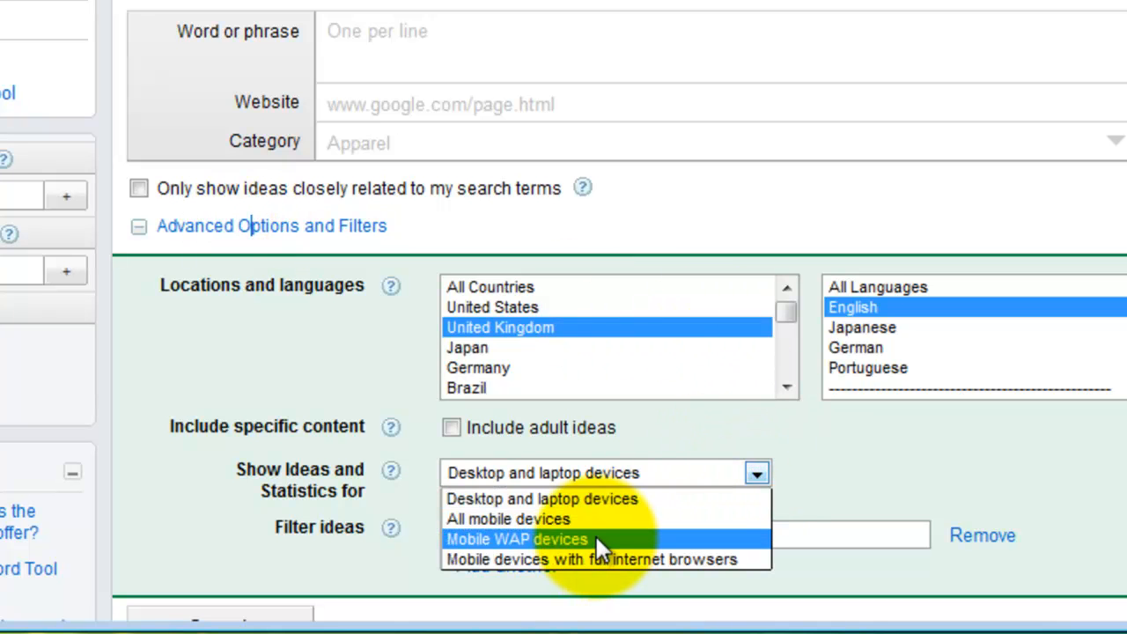
{"action": "left_click", "coordinate": [841, 443]}
{"action": "left_click", "coordinate": [250, 226]}
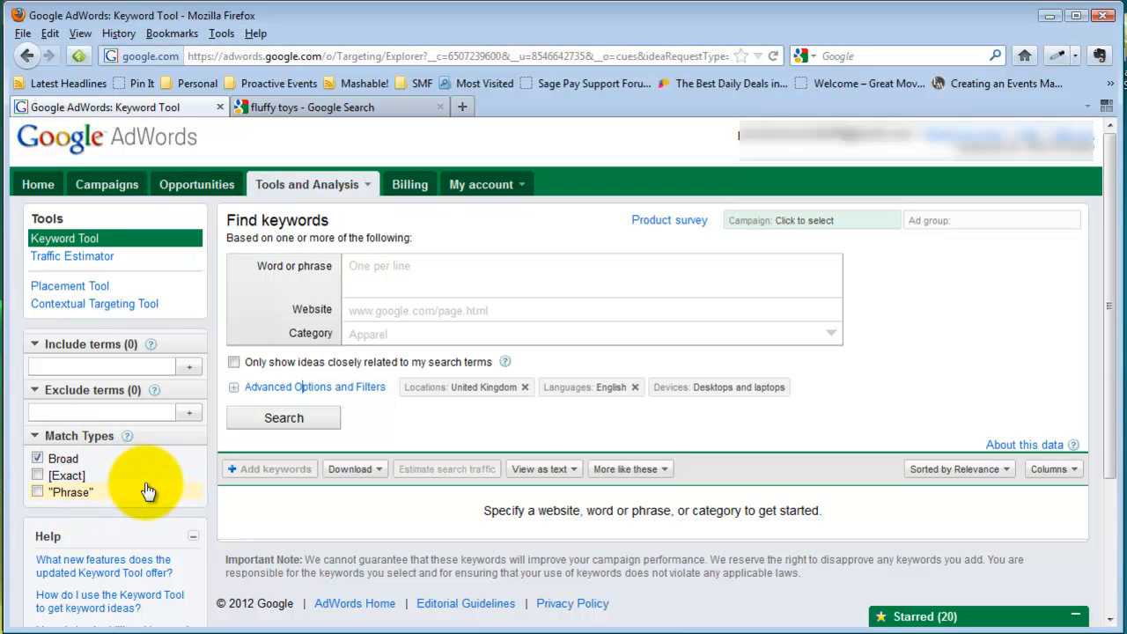
- Search for 'hollywood movie' with exact match only
{"action": "left_click", "coordinate": [390, 273]}
{"action": "type", "text": "hollywood movie"}
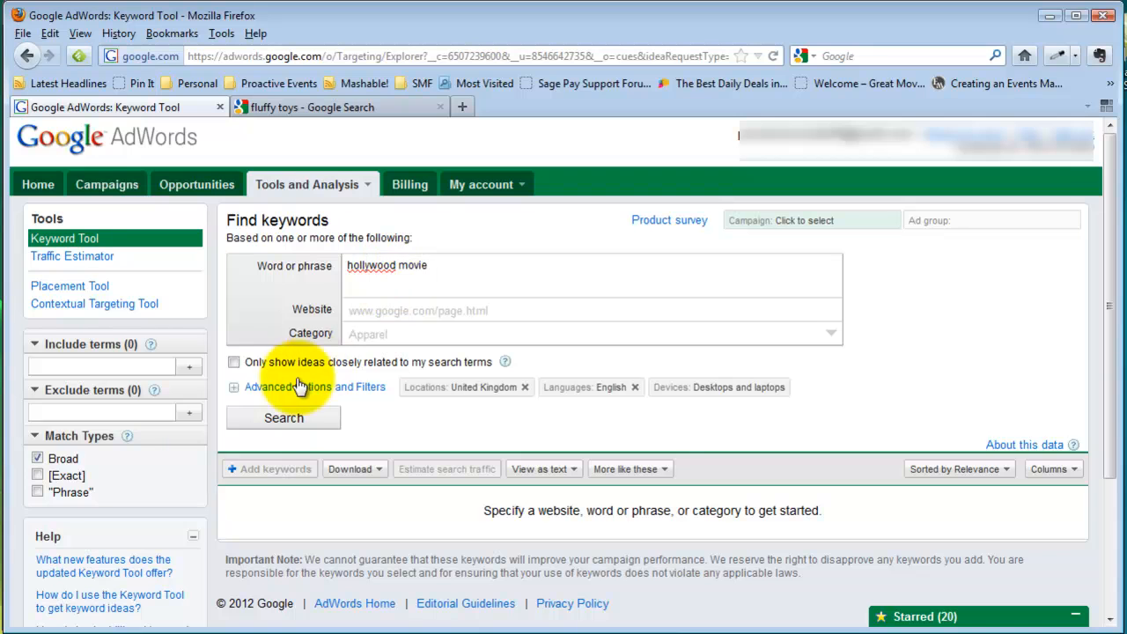
{"action": "left_click", "coordinate": [37, 476]}
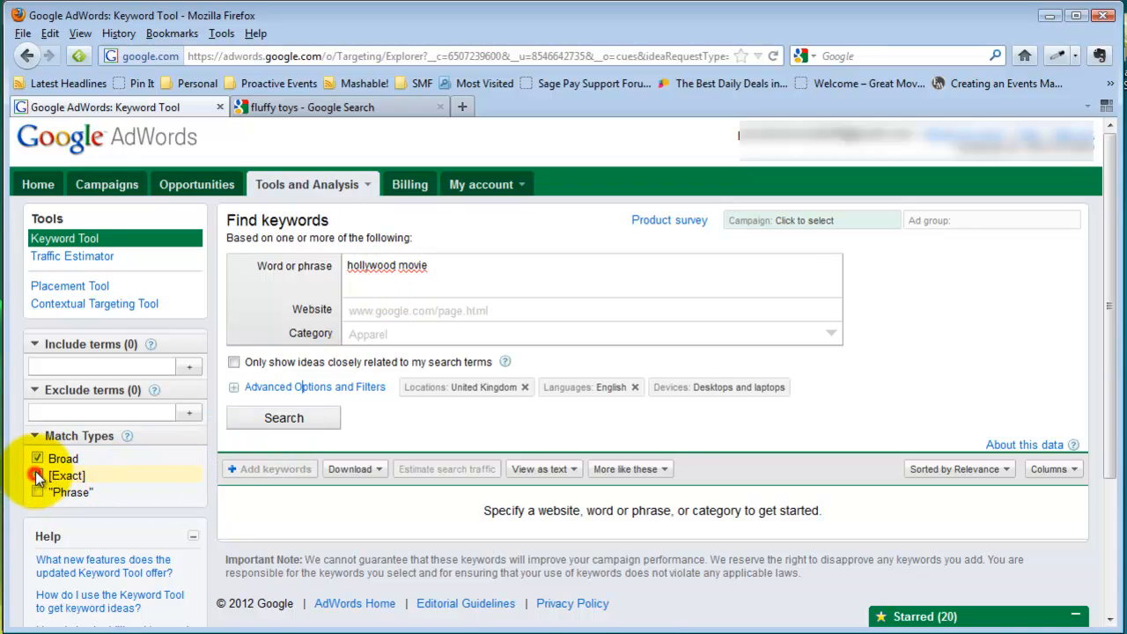
{"action": "left_click", "coordinate": [37, 458]}
{"action": "left_click", "coordinate": [283, 418]}
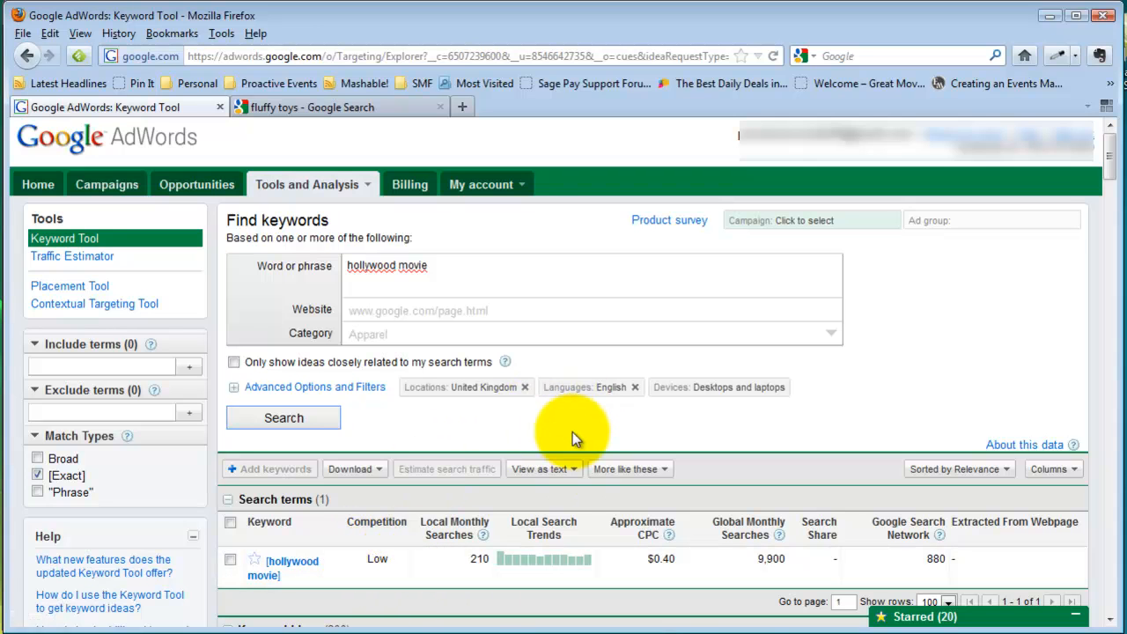
- Rerun 'hollywood movie' as broad match: Low competition, 135,000 local and 3,350,000 global searches
{"action": "left_click", "coordinate": [37, 474]}
{"action": "left_click", "coordinate": [38, 459]}
{"action": "left_click", "coordinate": [278, 417]}
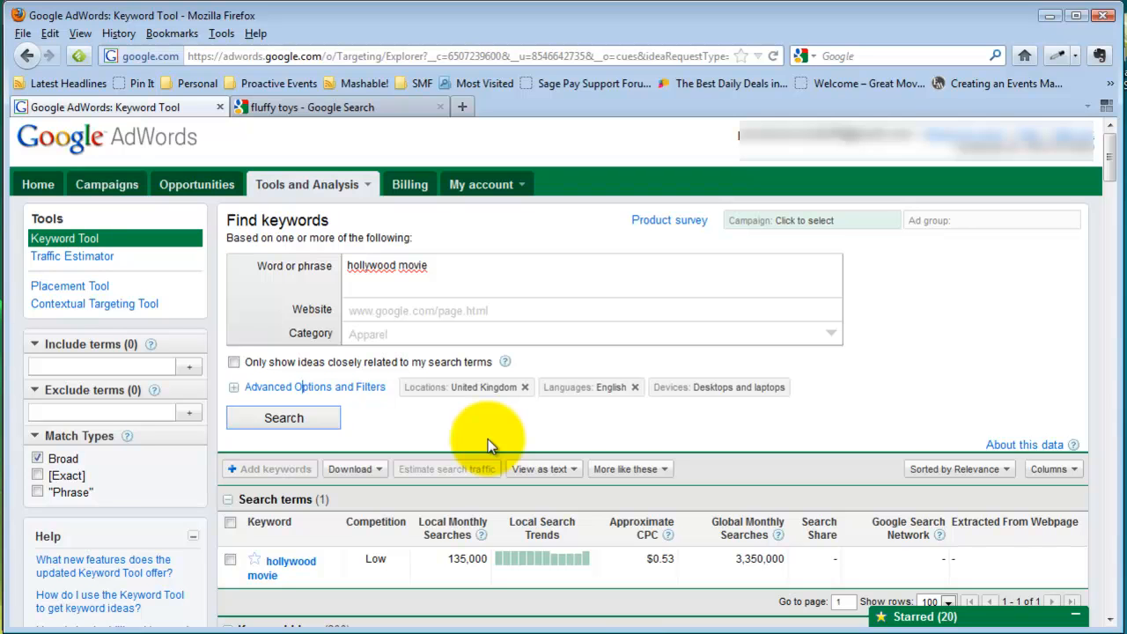
- Delete the 'hollywood movie' phrase and switch matching from Broad to Exact
{"action": "left_click", "coordinate": [446, 269]}
{"action": "key", "text": "ctrl+a"}
{"action": "key", "text": "Delete"}
{"action": "left_click", "coordinate": [36, 459]}
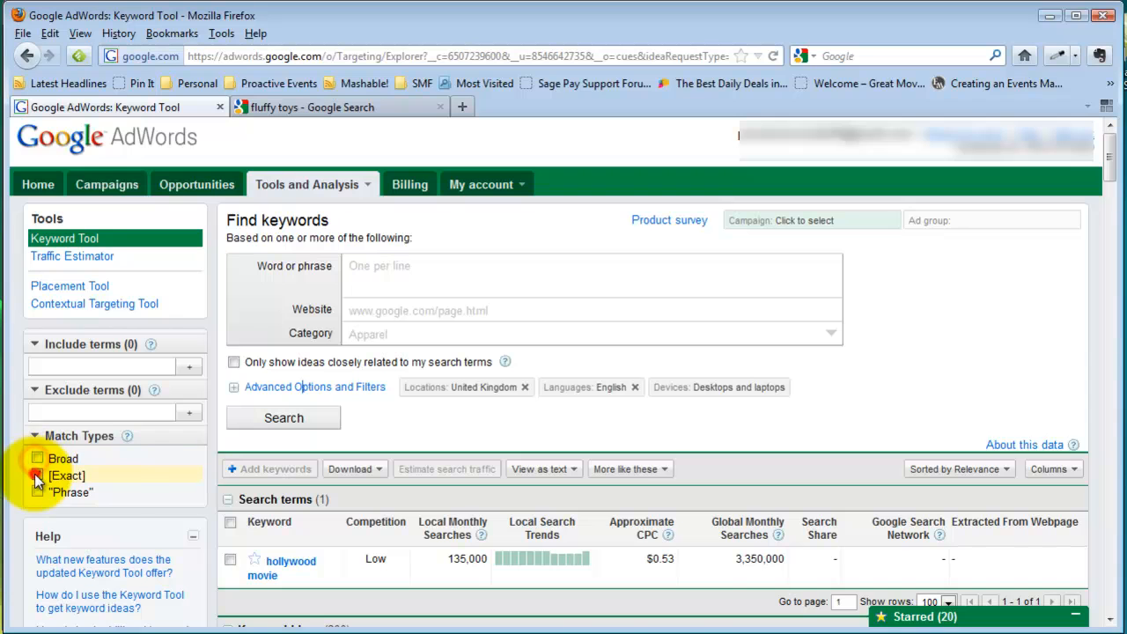
{"action": "left_click", "coordinate": [37, 475]}
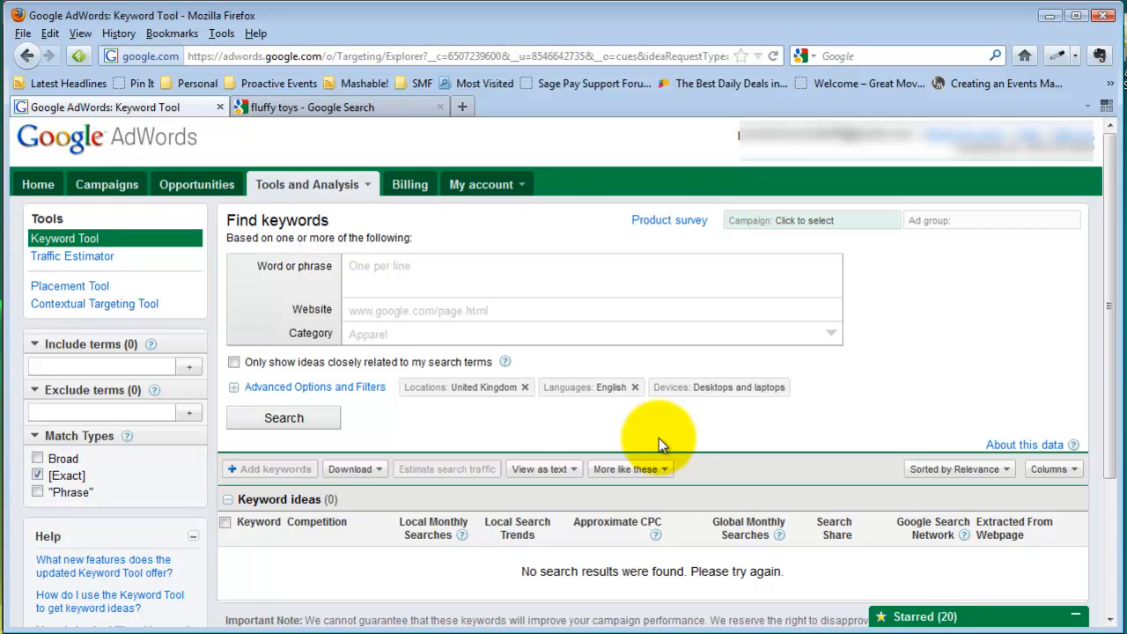
{"action": "left_click", "coordinate": [531, 269]}
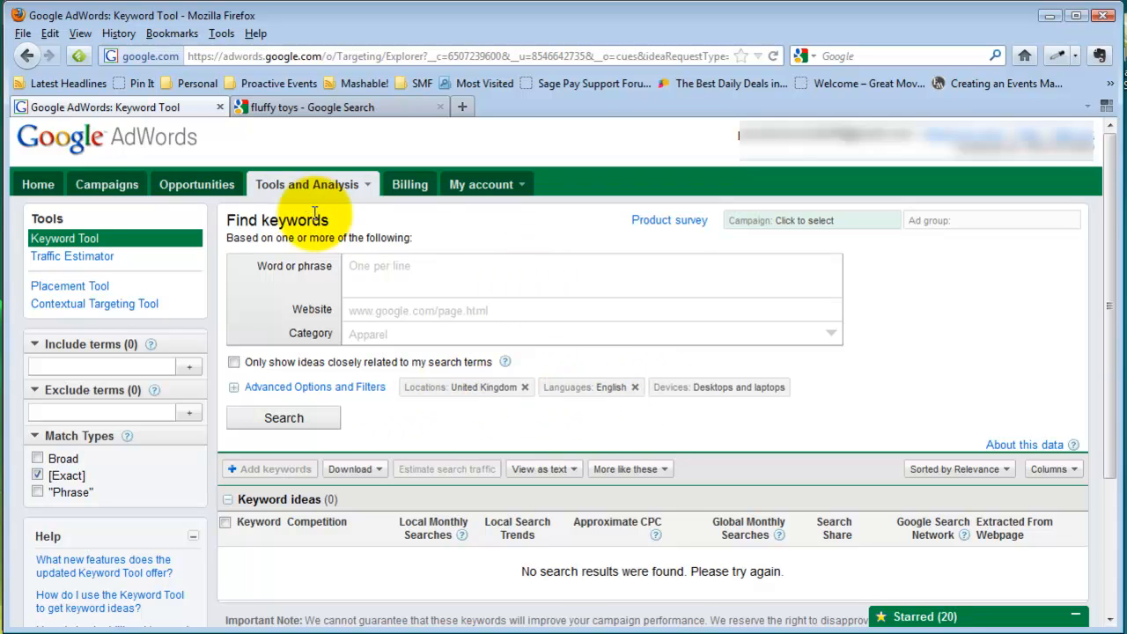
{"action": "left_click", "coordinate": [380, 268]}
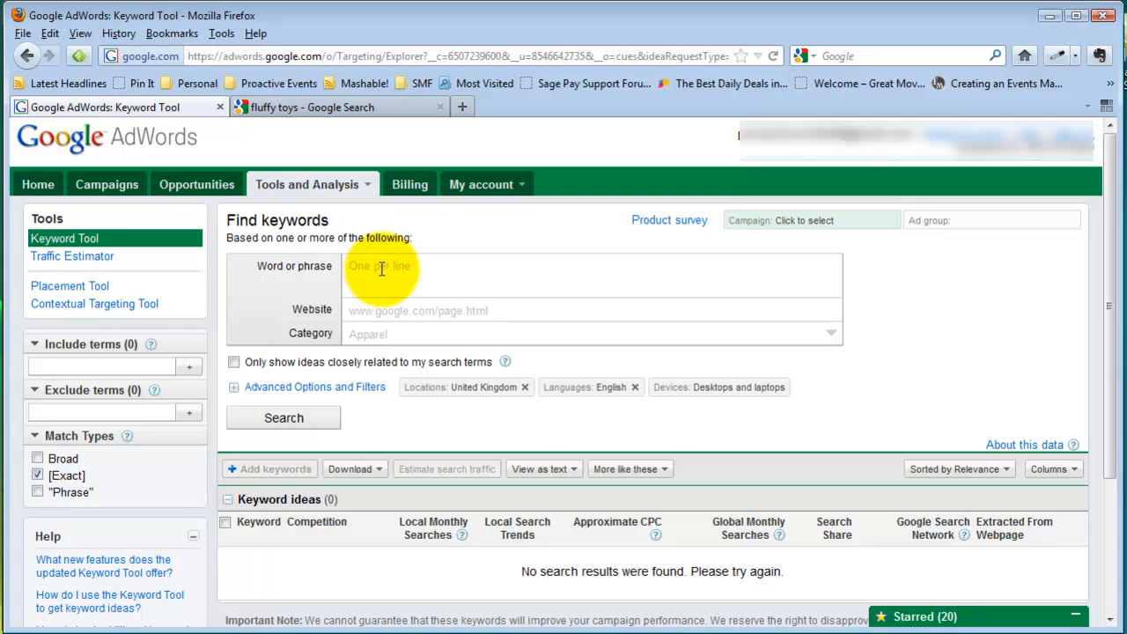
- Run an exact-match search for 'camera' (40,500 local, $0.72 CPC) and review the visible columns
{"action": "type", "text": "mera"}
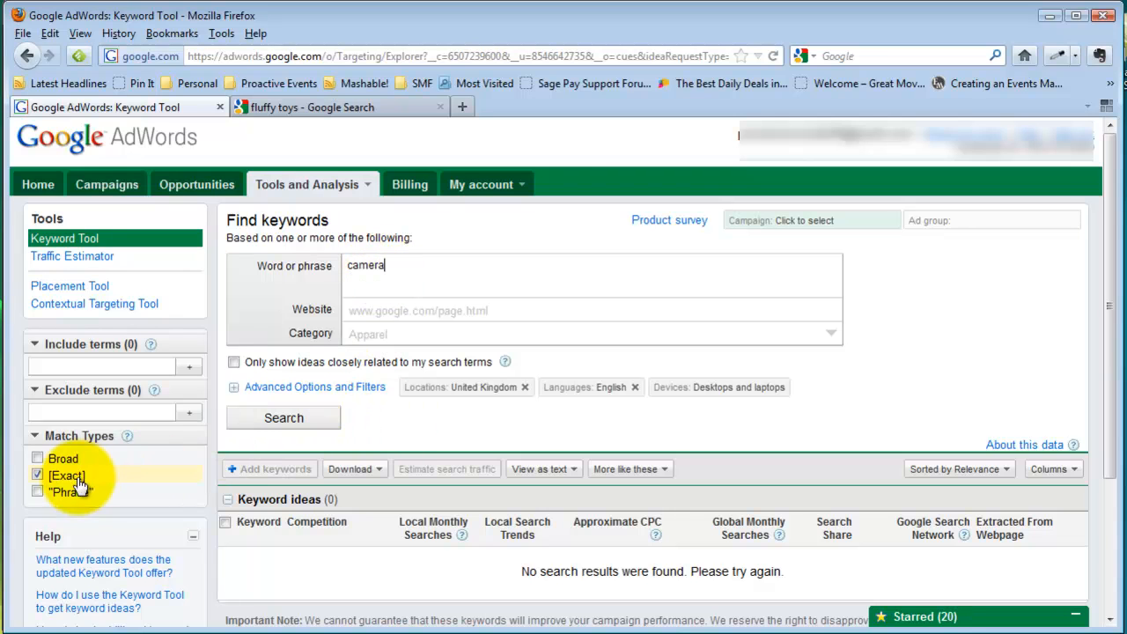
{"action": "left_click", "coordinate": [274, 421]}
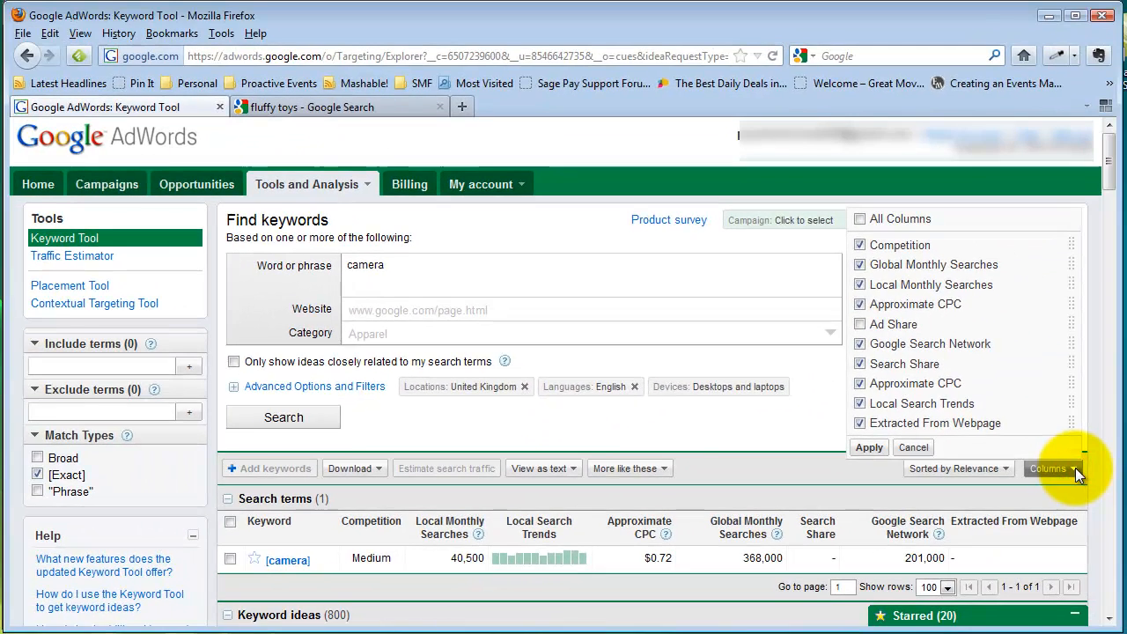
{"action": "left_click", "coordinate": [1077, 469]}
{"action": "left_click", "coordinate": [1077, 469]}
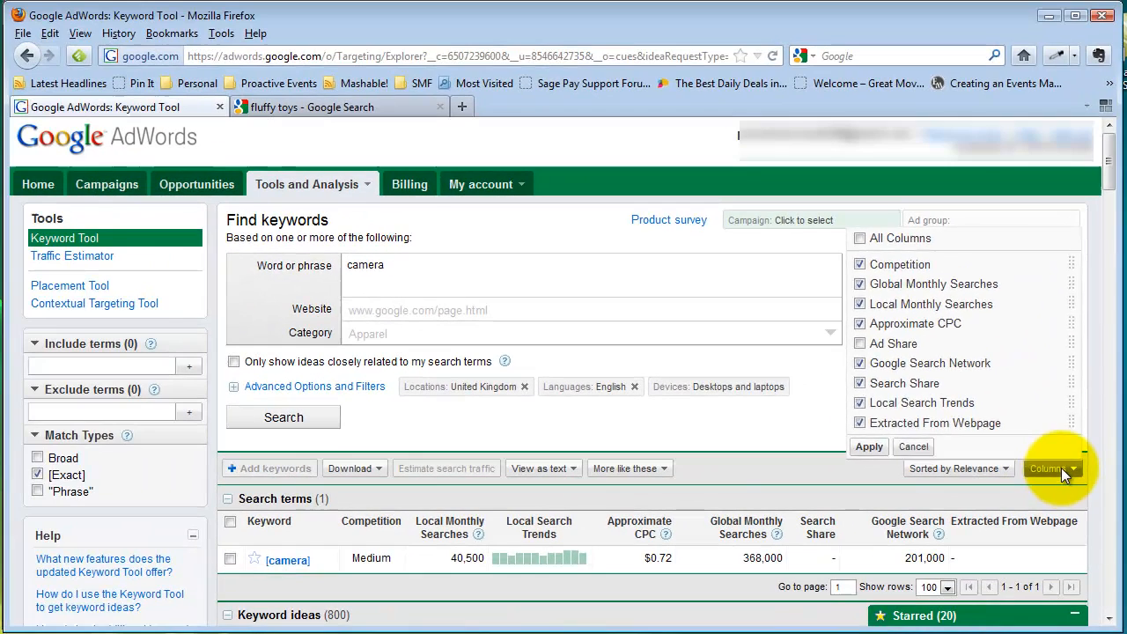
{"action": "left_click", "coordinate": [1044, 428]}
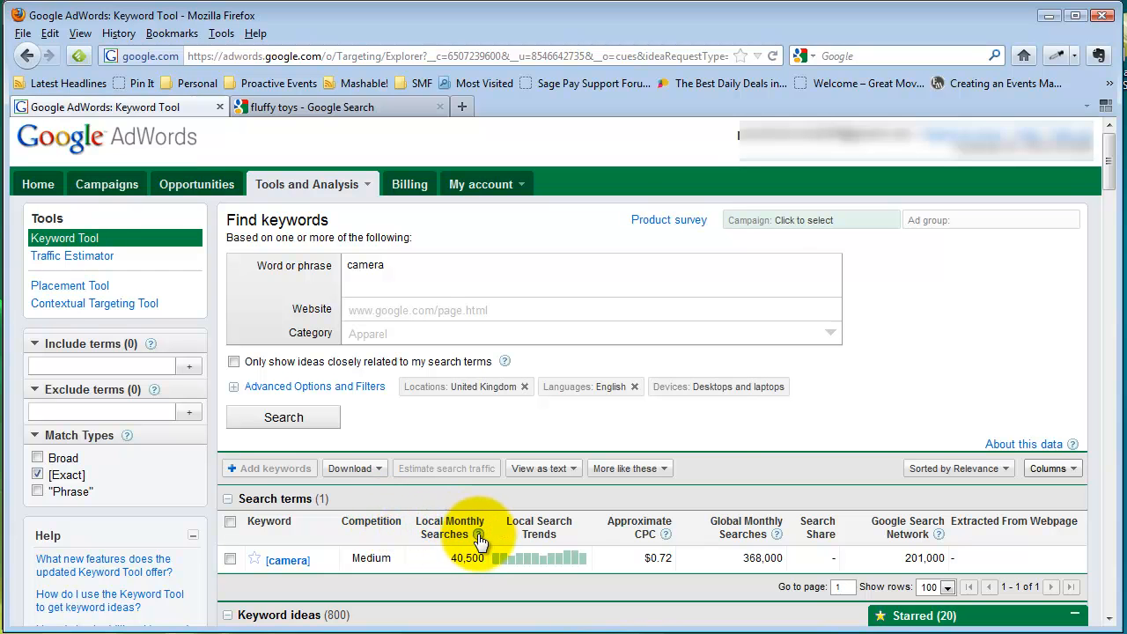
- Read the Local Monthly Searches help note, then scroll to the 800 camera keyword ideas
{"action": "mouse_move", "coordinate": [479, 541]}
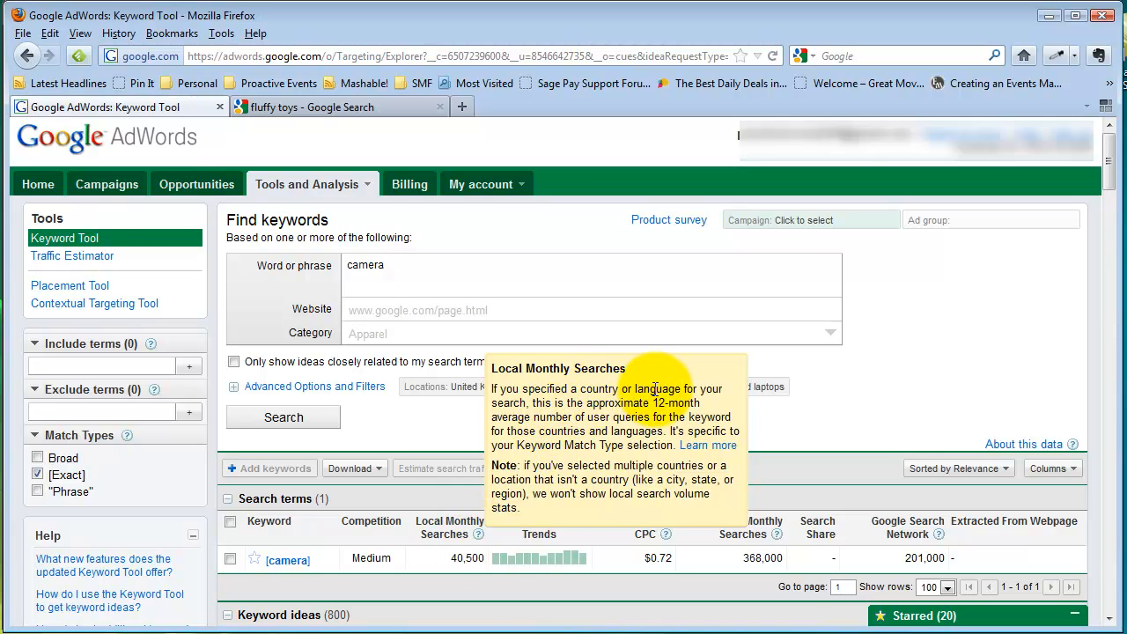
{"action": "left_click", "coordinate": [448, 433]}
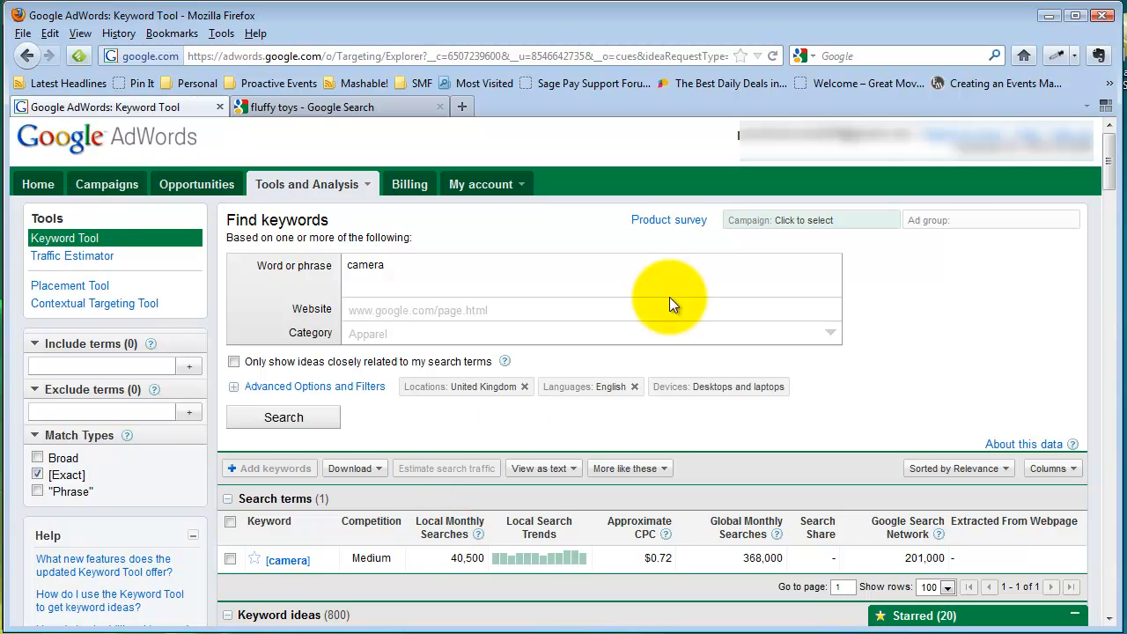
{"action": "left_click_drag", "start_coordinate": [1113, 160], "coordinate": [1110, 204]}
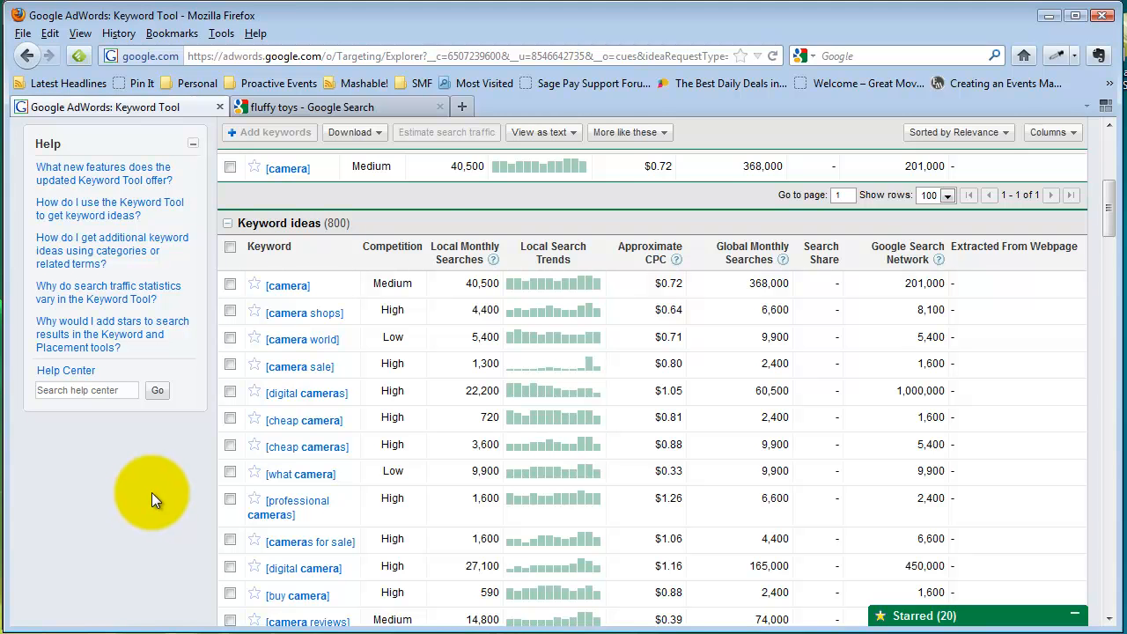
- Sort the camera ideas by competition with Low first and tick [what digital camera]
{"action": "left_click", "coordinate": [379, 251]}
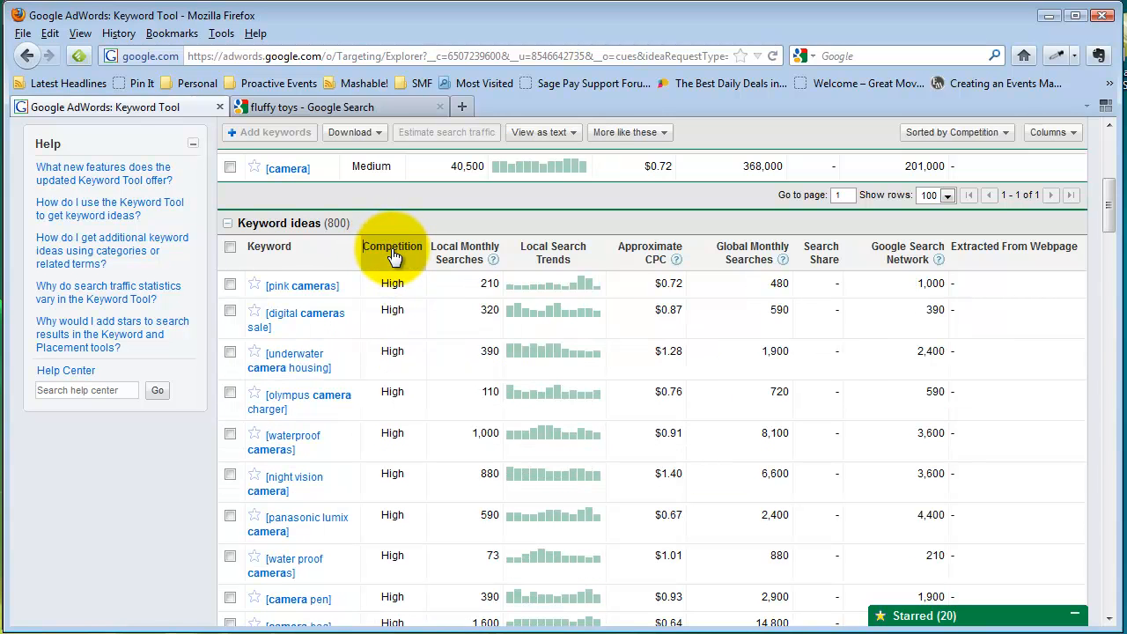
{"action": "left_click", "coordinate": [392, 254]}
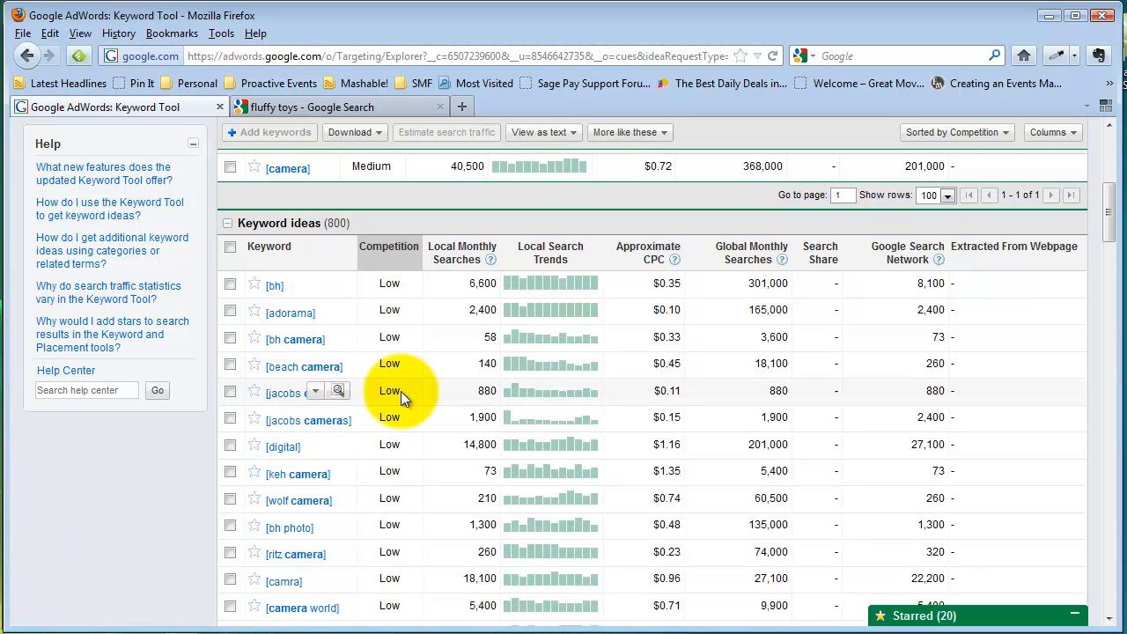
{"action": "left_click_drag", "start_coordinate": [1111, 227], "coordinate": [1112, 290]}
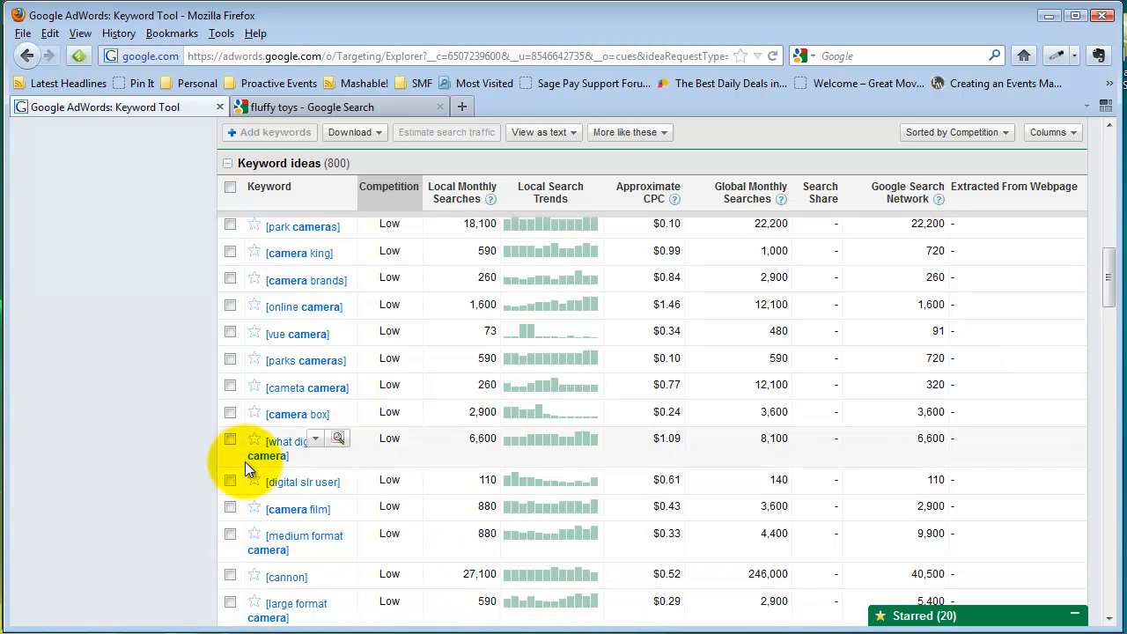
{"action": "left_click", "coordinate": [229, 439]}
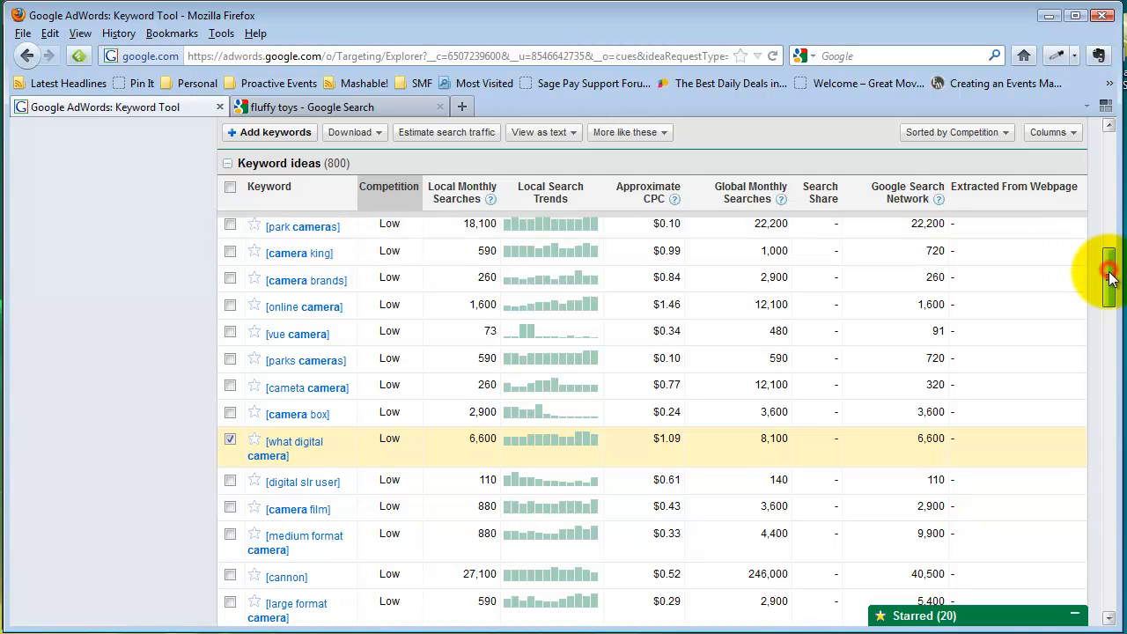
- Also tick [what camera] and [dslr], then return to the top of the results
{"action": "left_click_drag", "start_coordinate": [1110, 276], "coordinate": [1110, 302]}
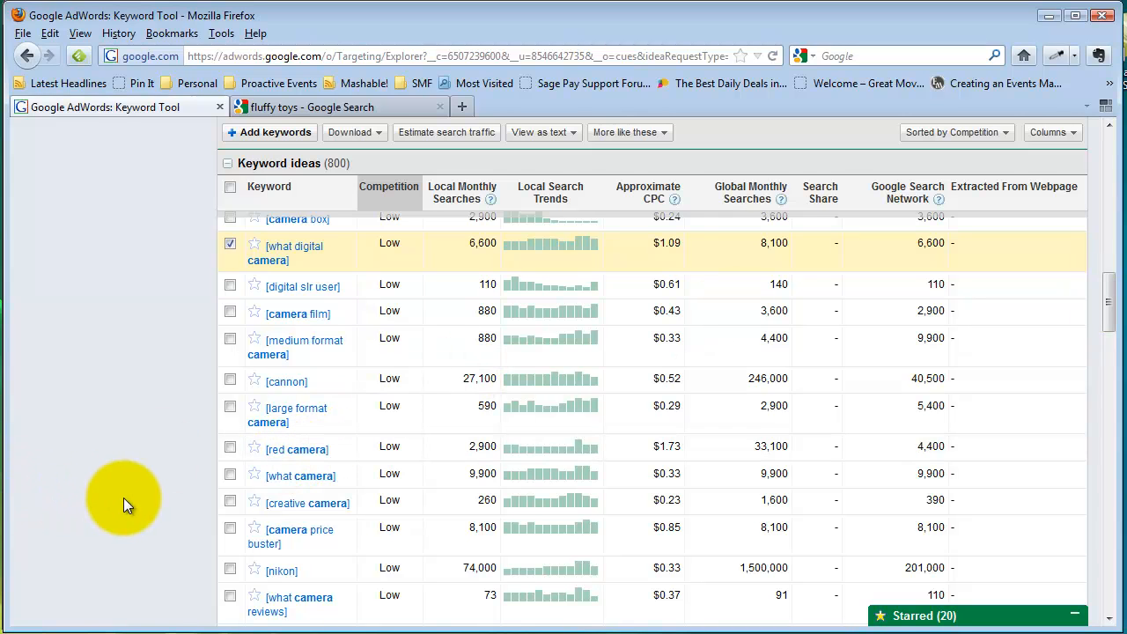
{"action": "left_click", "coordinate": [230, 473]}
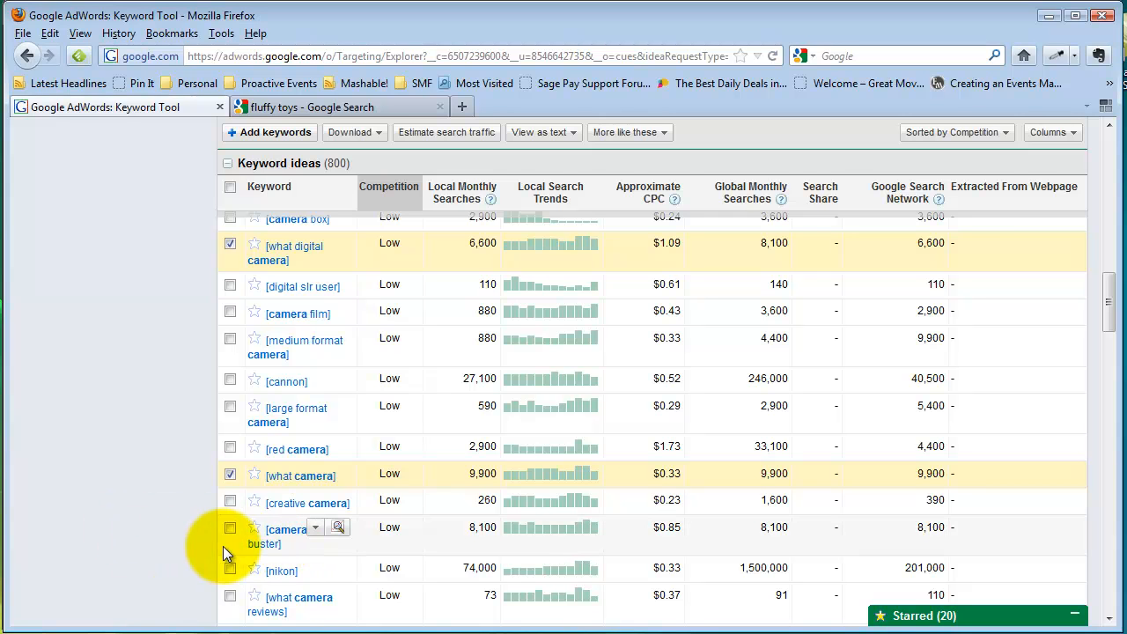
{"action": "left_click_drag", "start_coordinate": [1107, 294], "coordinate": [1109, 420]}
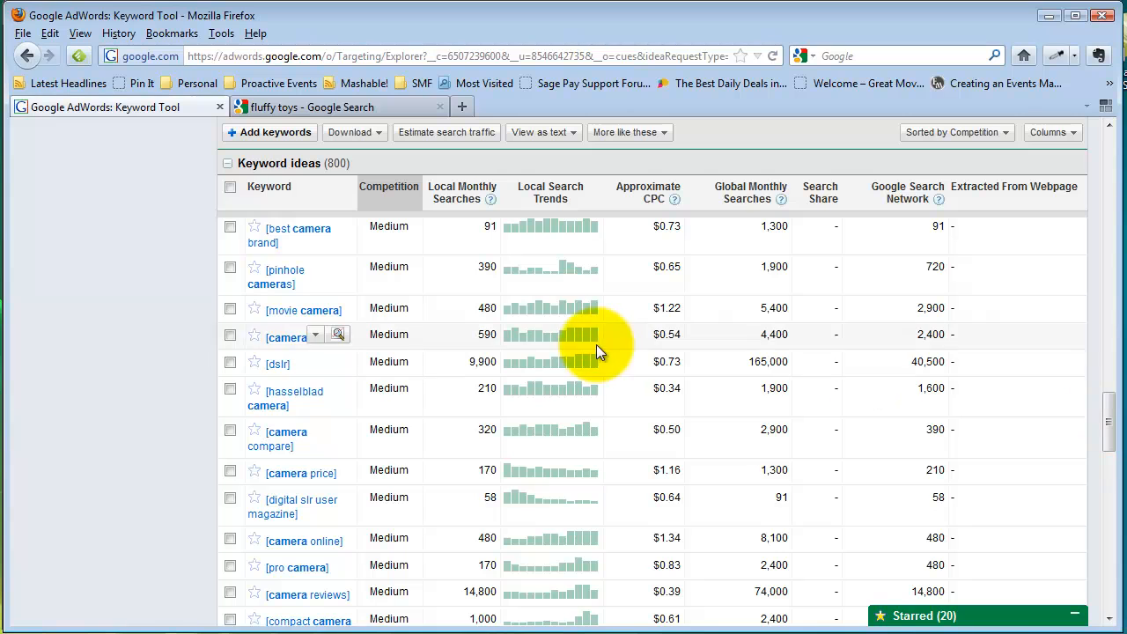
{"action": "left_click", "coordinate": [234, 364]}
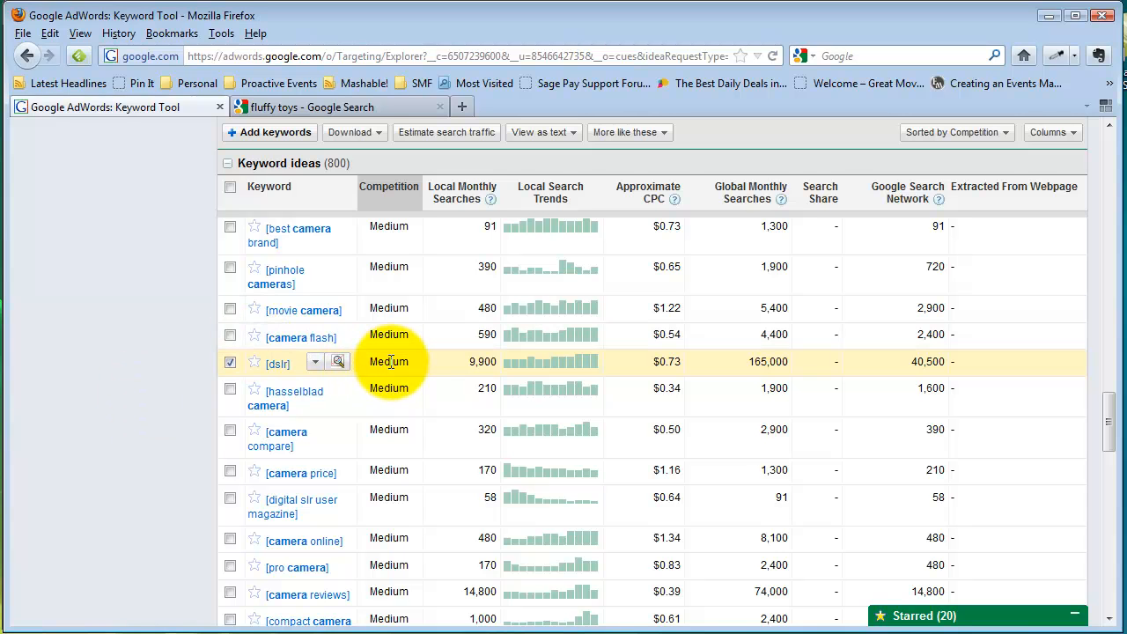
{"action": "left_click", "coordinate": [1111, 422]}
{"action": "left_click_drag", "start_coordinate": [1112, 422], "coordinate": [1117, 140]}
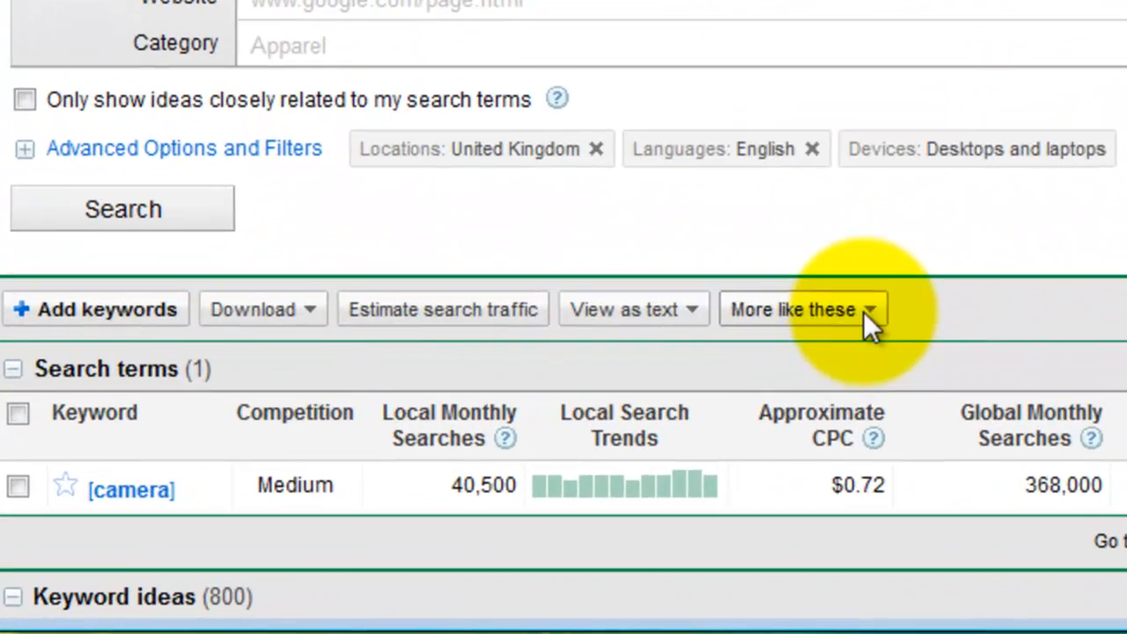
{"action": "left_click", "coordinate": [662, 448]}
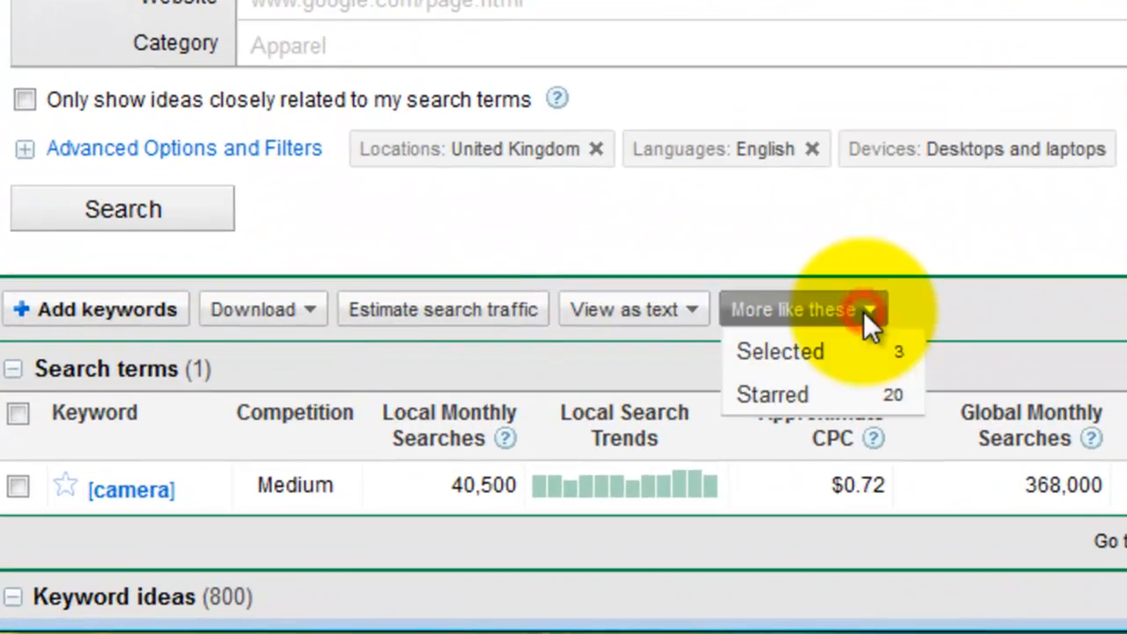
- Search using the selected [what digital camera], [what camera] and [dslr] as search terms
{"action": "left_click", "coordinate": [788, 313]}
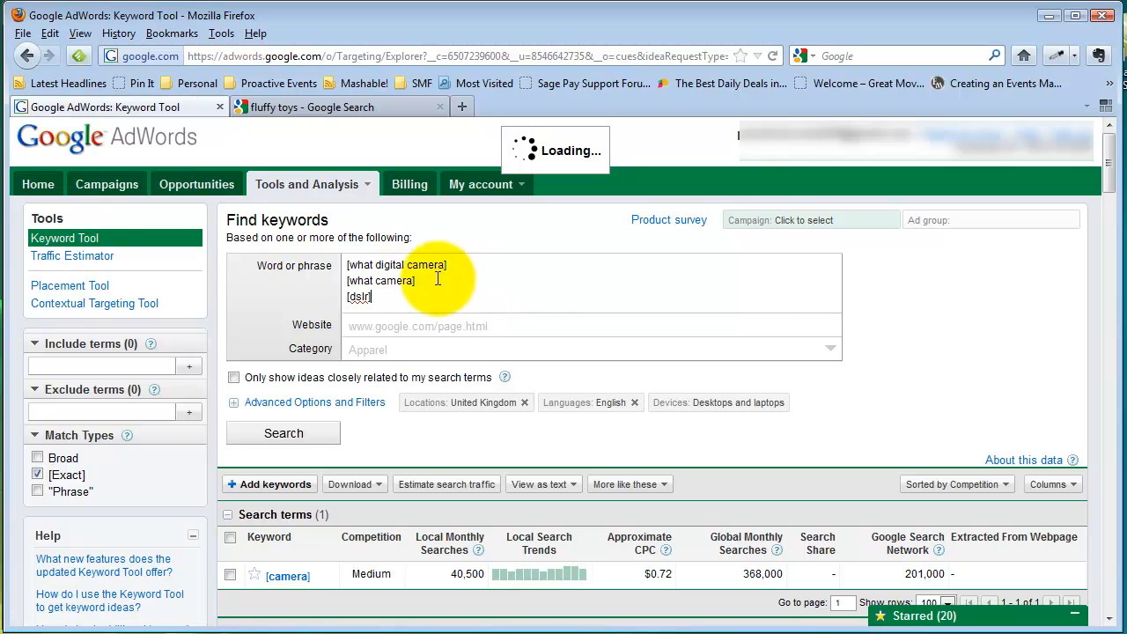
{"action": "mouse_move", "coordinate": [1113, 174]}
{"action": "left_mouse_down"}
{"action": "mouse_move", "coordinate": [1108, 251]}
{"action": "mouse_move", "coordinate": [1107, 171]}
{"action": "left_mouse_up"}
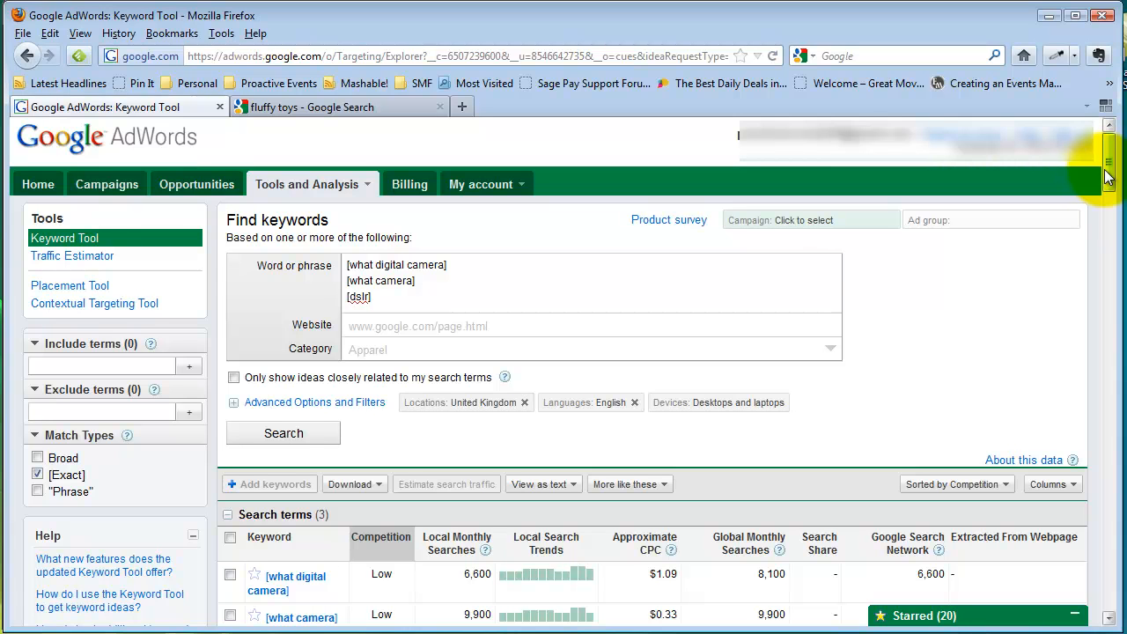
{"action": "mouse_move", "coordinate": [1108, 177]}
{"action": "left_mouse_down"}
{"action": "mouse_move", "coordinate": [1108, 281]}
{"action": "mouse_move", "coordinate": [1108, 193]}
{"action": "left_mouse_up"}
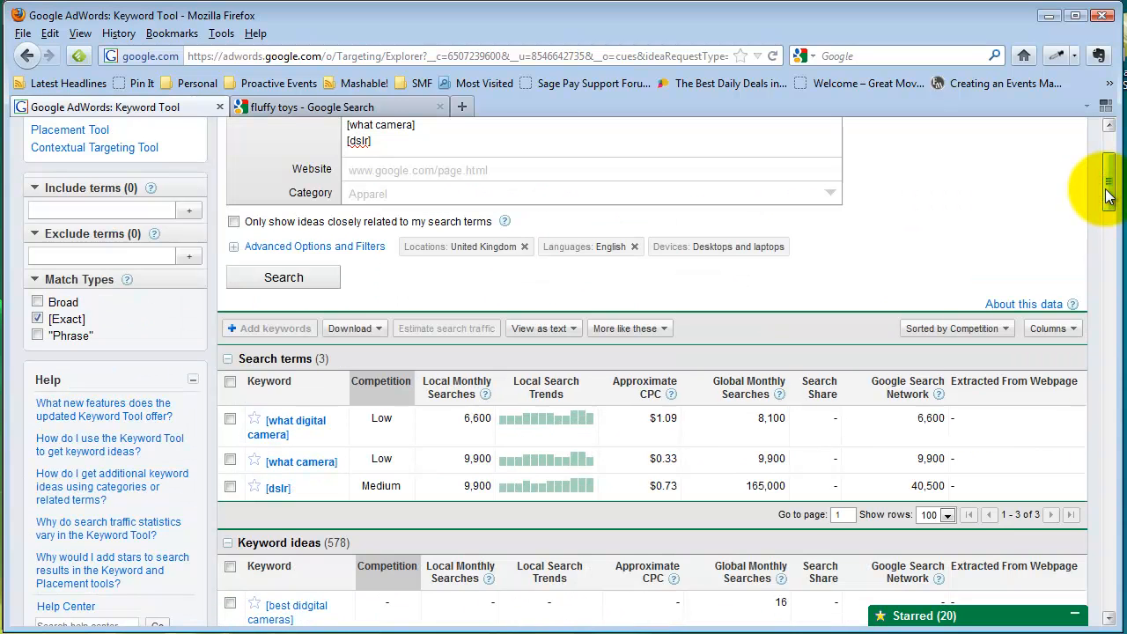
{"action": "left_click_drag", "start_coordinate": [1108, 195], "coordinate": [1117, 165]}
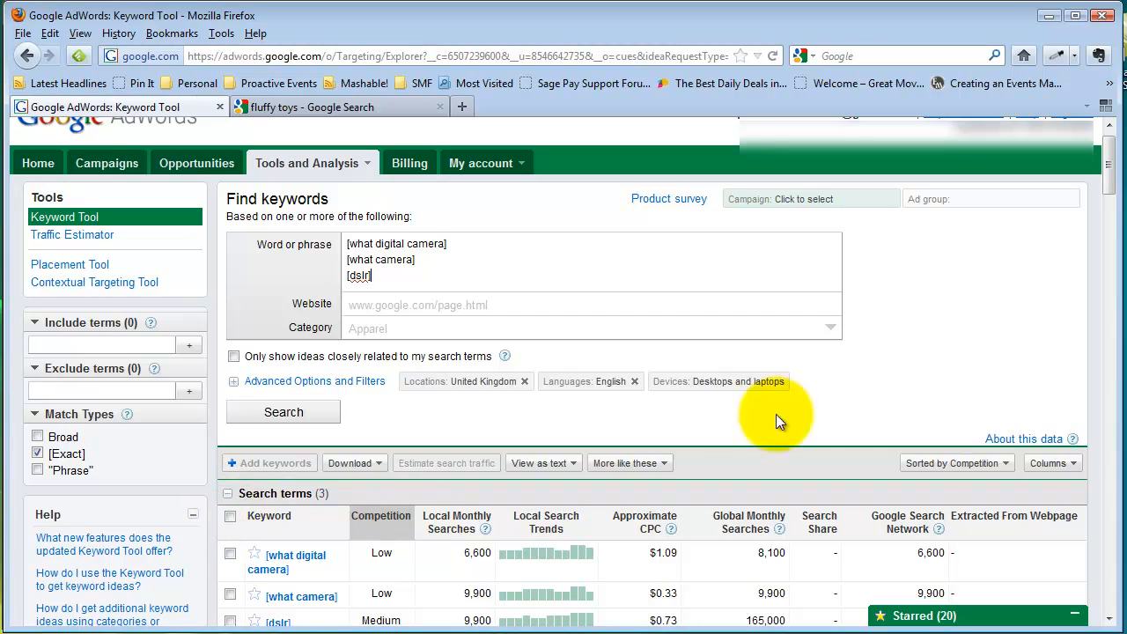
- Download the three selected search terms as a CSV file and open it in the spreadsheet
{"action": "left_click_drag", "start_coordinate": [1106, 164], "coordinate": [1109, 173]}
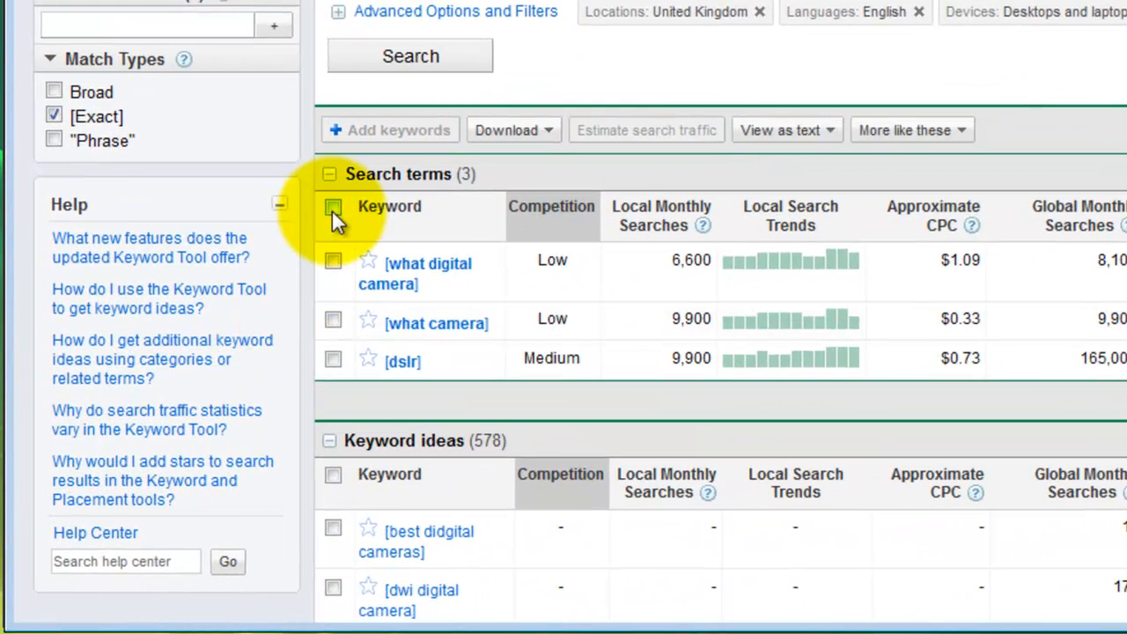
{"action": "left_click", "coordinate": [294, 257]}
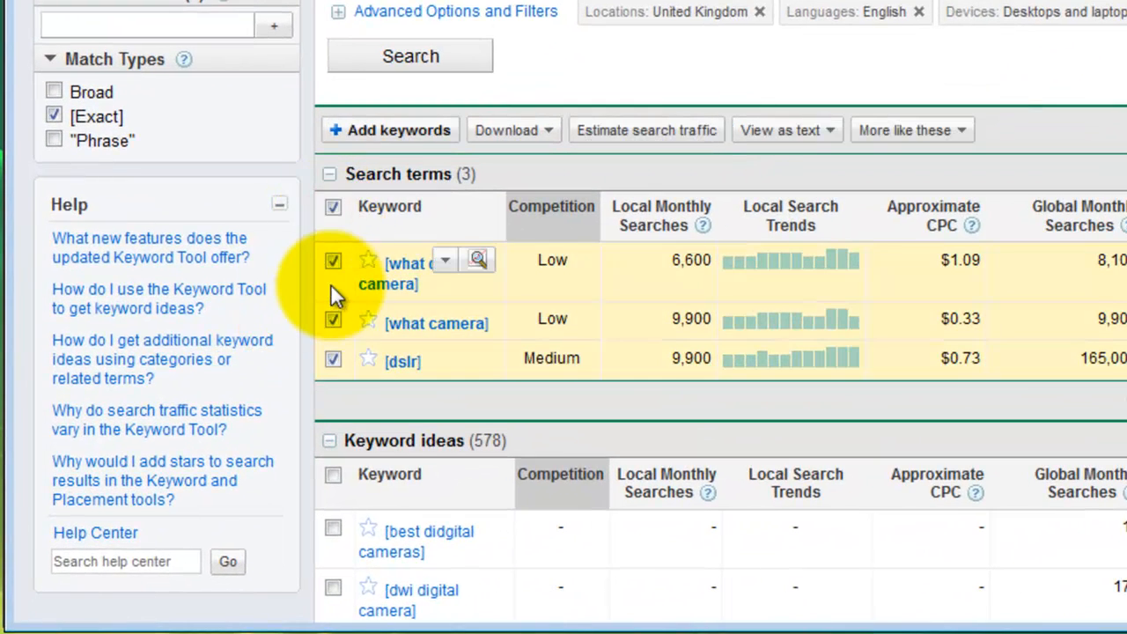
{"action": "left_click", "coordinate": [545, 132]}
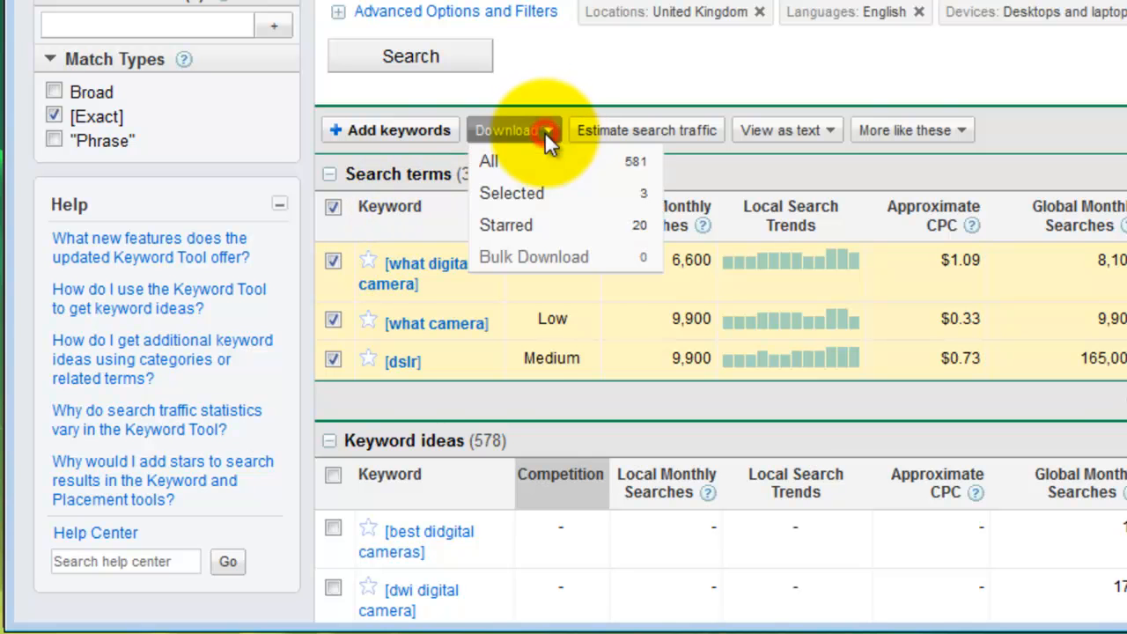
{"action": "left_click", "coordinate": [526, 195]}
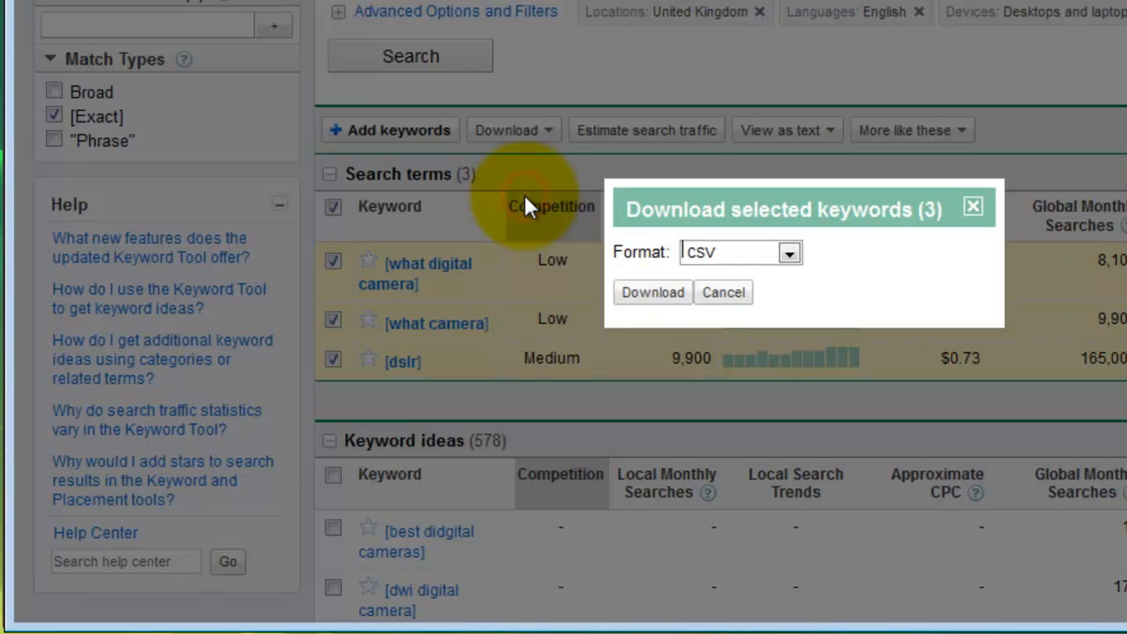
{"action": "left_click", "coordinate": [652, 292]}
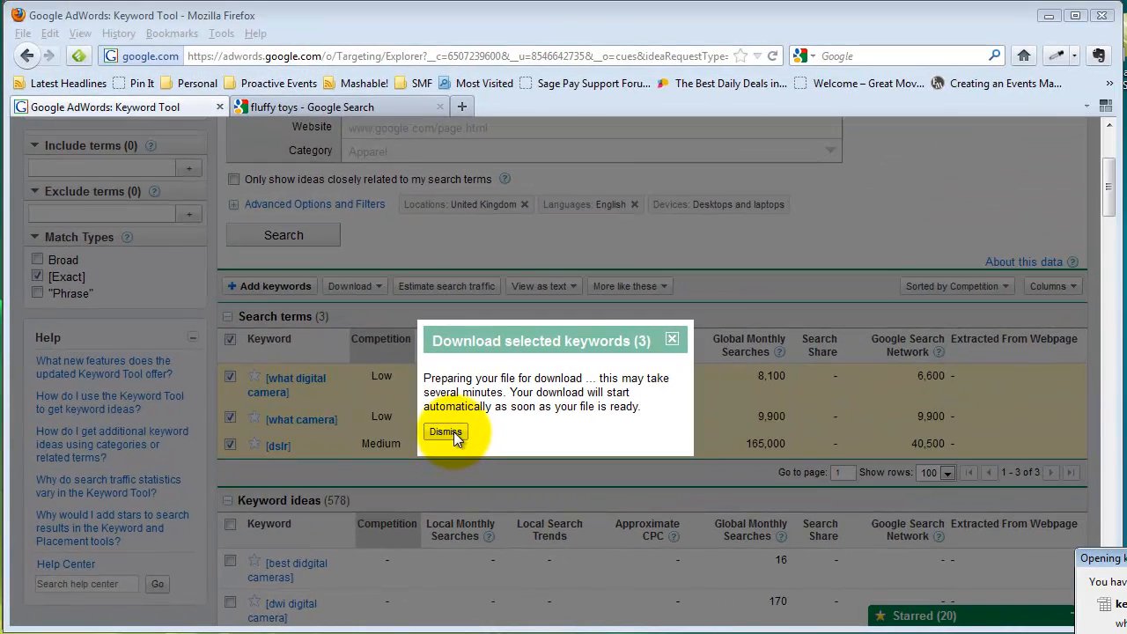
{"action": "left_click", "coordinate": [447, 432]}
{"action": "left_click_drag", "start_coordinate": [1123, 558], "coordinate": [669, 200]}
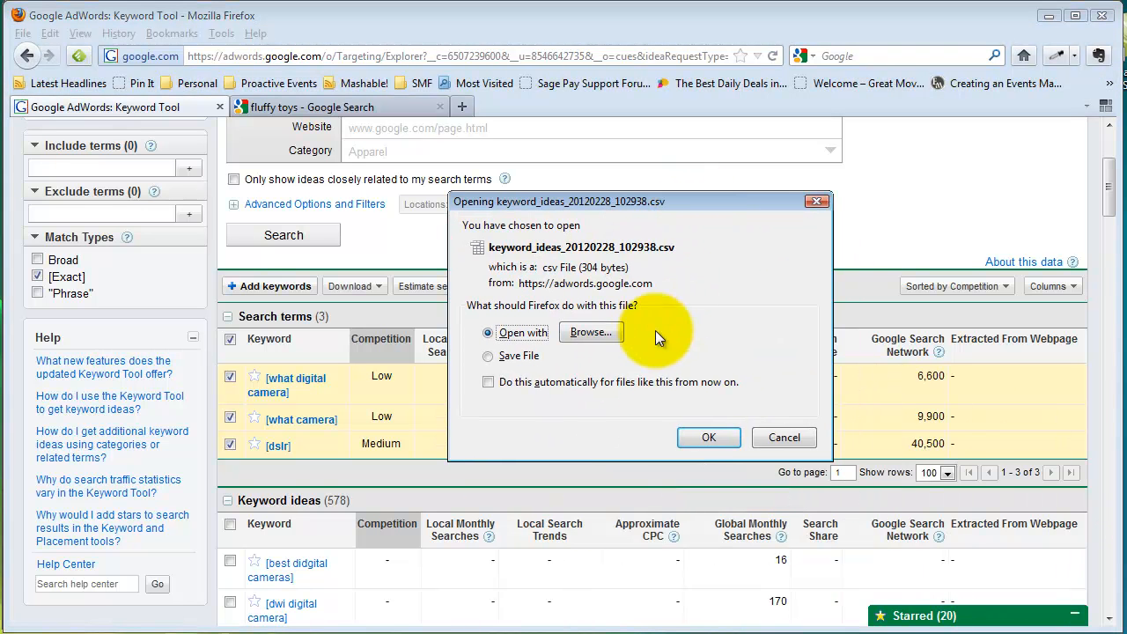
{"action": "left_click", "coordinate": [708, 438]}
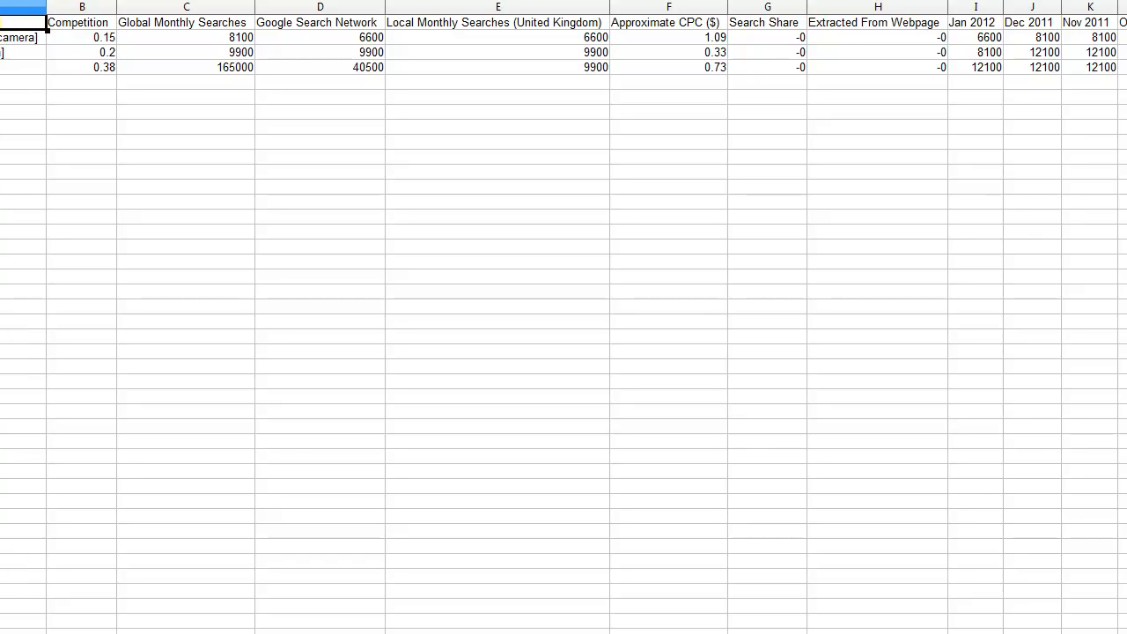
- Replace Untitled 1's contents with all the exported keyword data, including headers
{"action": "key", "text": "ctrl+a"}
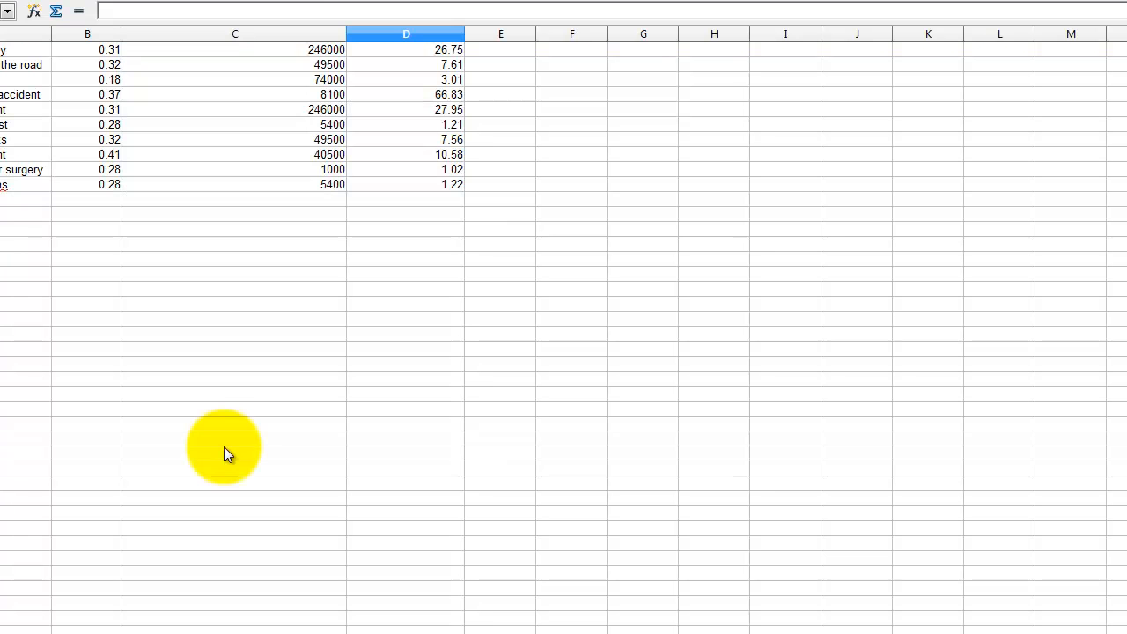
{"action": "left_click", "coordinate": [213, 434]}
{"action": "key", "text": "ctrl+a"}
{"action": "key", "text": "Delete"}
{"action": "key", "text": "Return"}
{"action": "key", "text": "ctrl+v"}
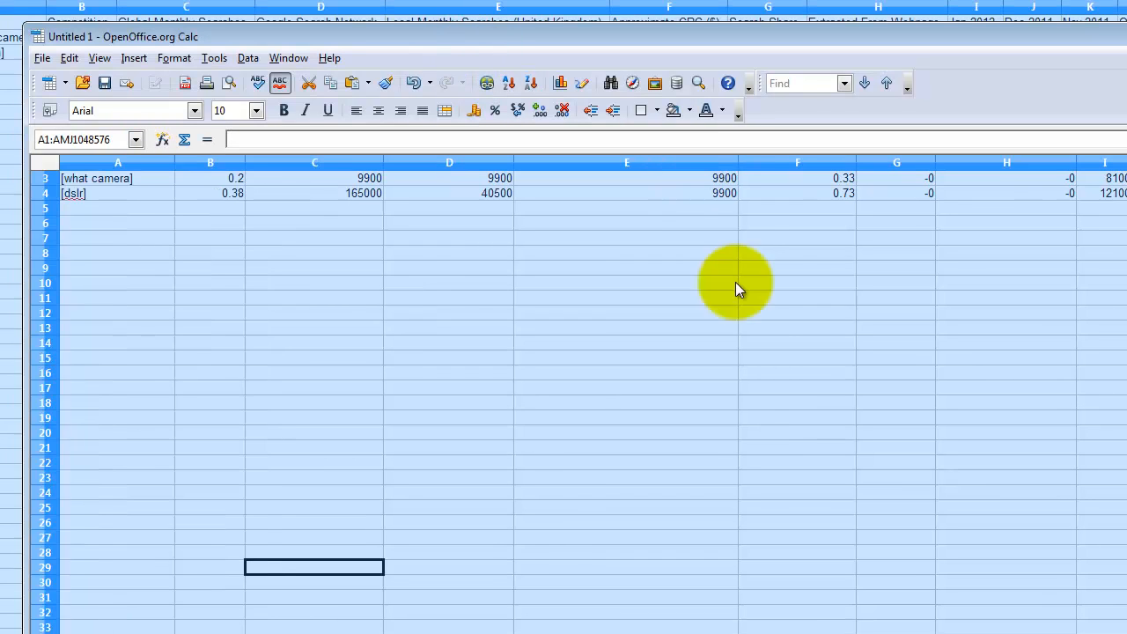
{"action": "left_click", "coordinate": [192, 268]}
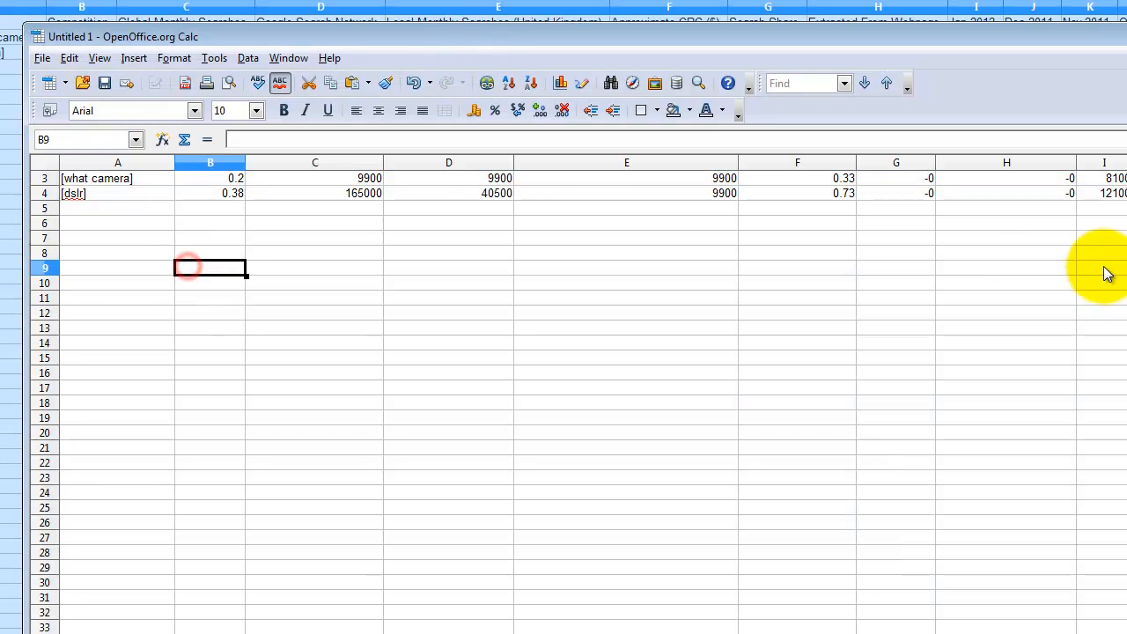
{"action": "scroll", "coordinate": [582, 397], "scroll_direction": "up", "scroll_amount": 1}
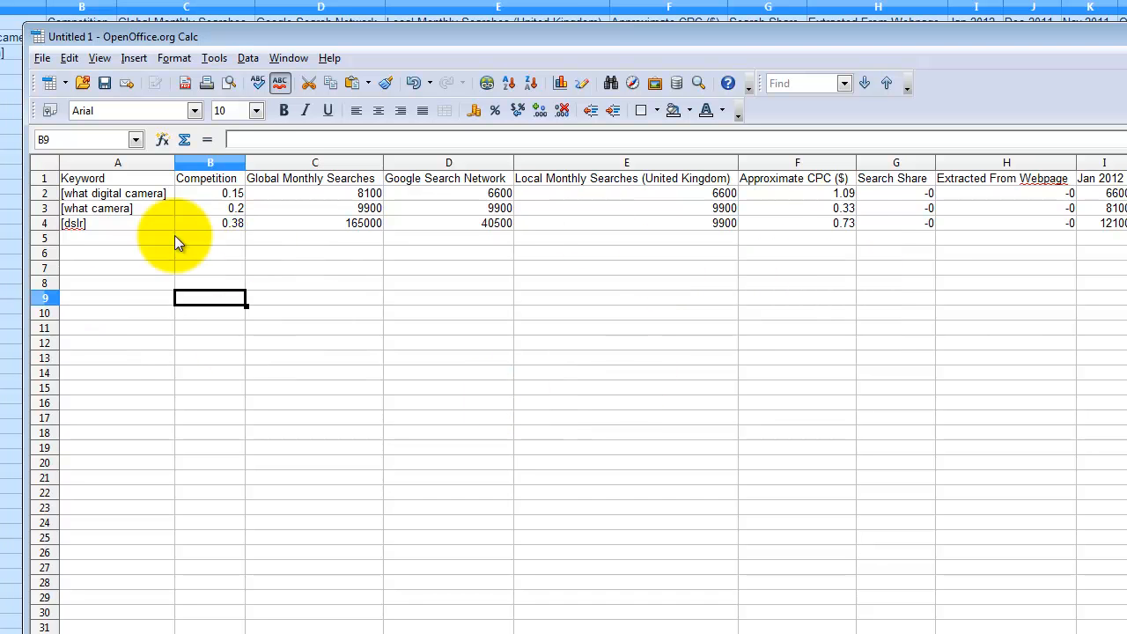
- Delete the Global Monthly Searches and Google Search Network columns
{"action": "left_click_drag", "start_coordinate": [276, 164], "coordinate": [409, 159]}
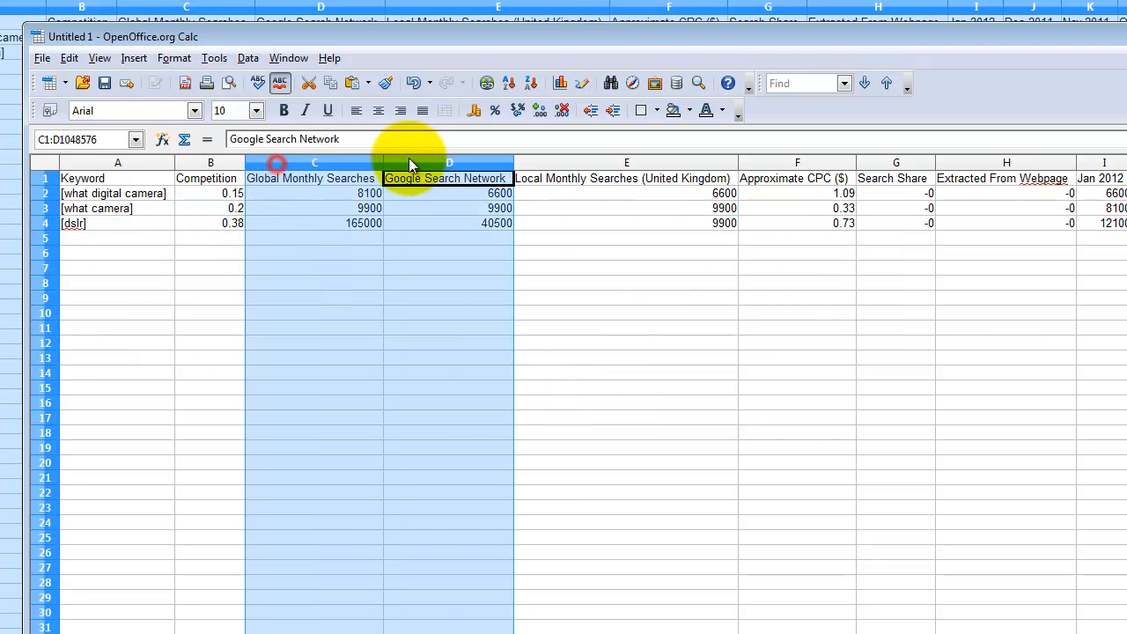
{"action": "right_click", "coordinate": [407, 160]}
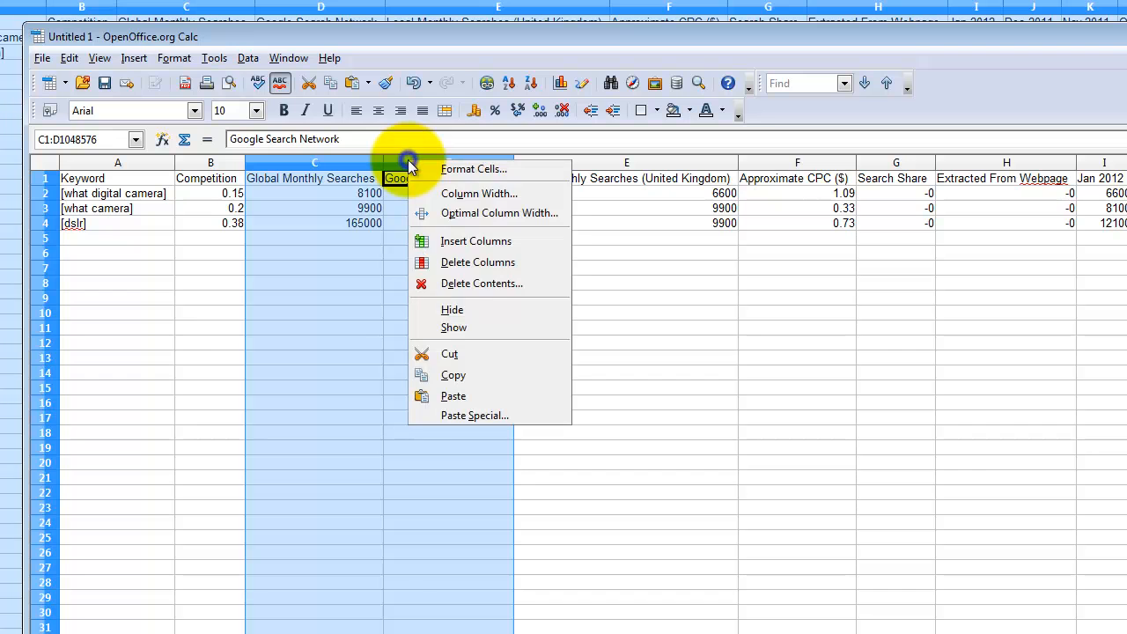
{"action": "left_click", "coordinate": [479, 264]}
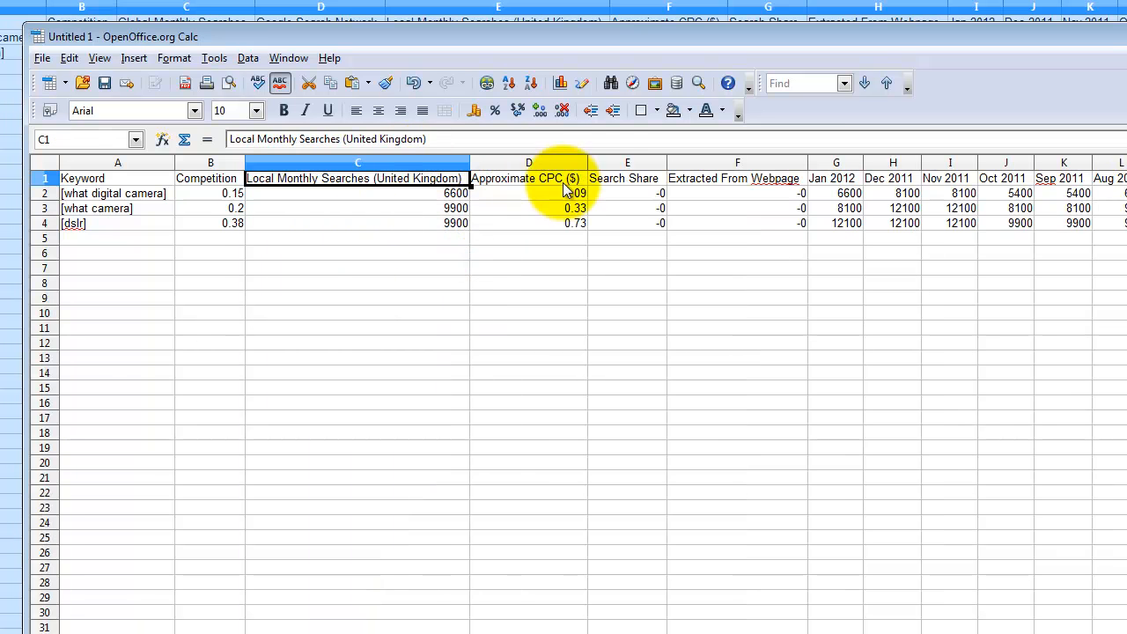
- Delete the Search Share through Feb 2011 columns, then select the three keyword rows A2:D4
{"action": "left_click", "coordinate": [607, 164]}
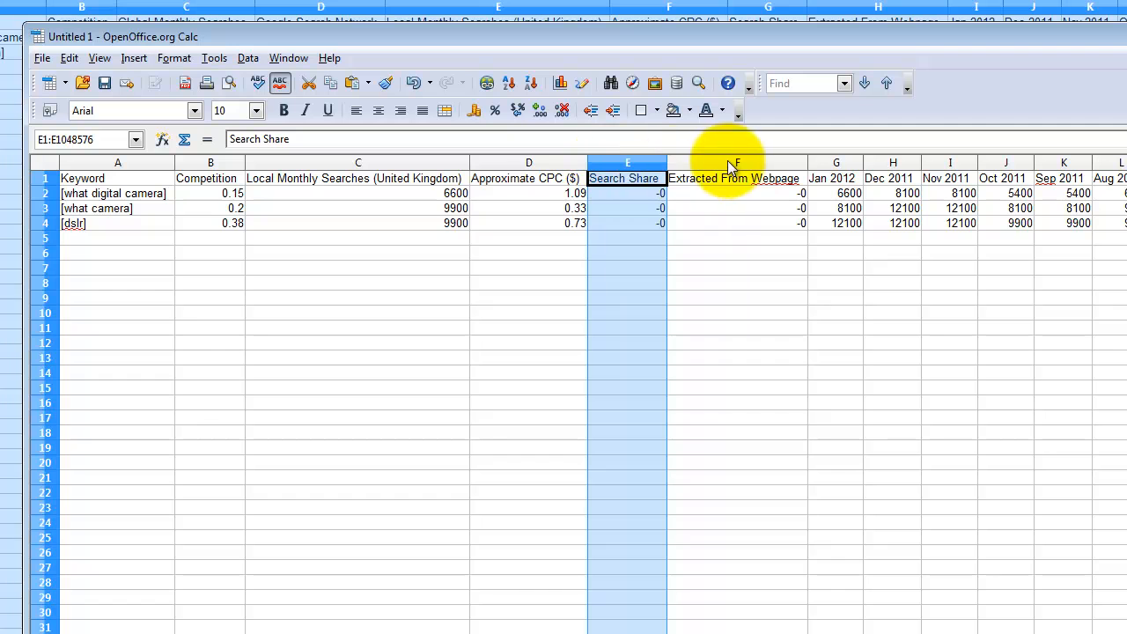
{"action": "scroll", "coordinate": [581, 396], "scroll_direction": "right", "scroll_amount": 4}
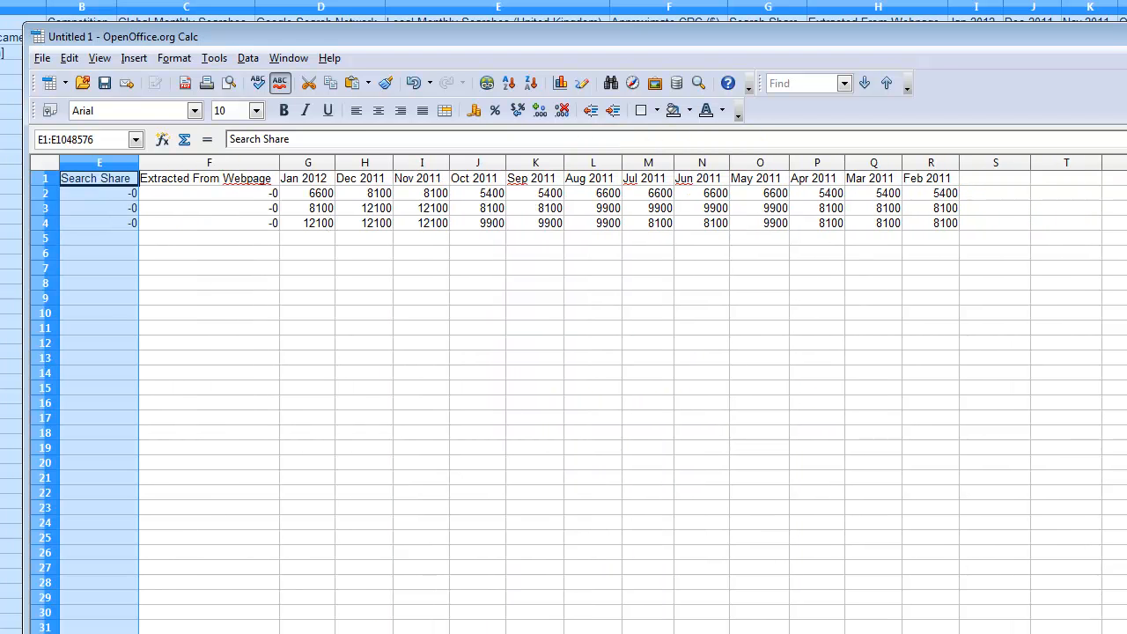
{"action": "scroll", "coordinate": [564, 396], "scroll_direction": "left", "scroll_amount": 2}
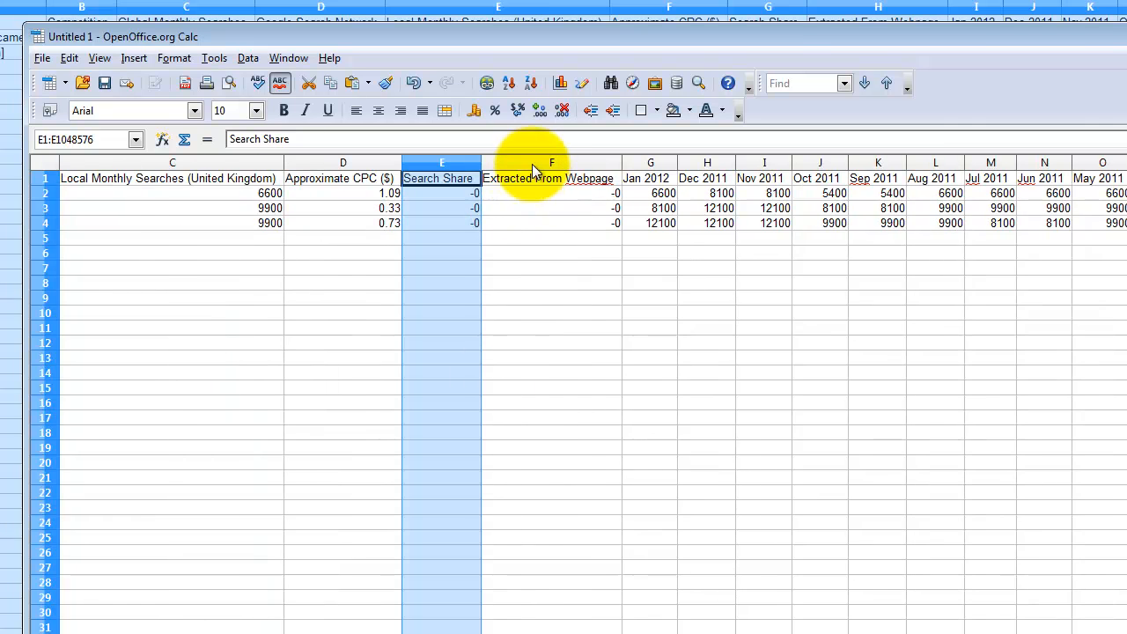
{"action": "left_click_drag", "start_coordinate": [443, 163], "coordinate": [666, 176]}
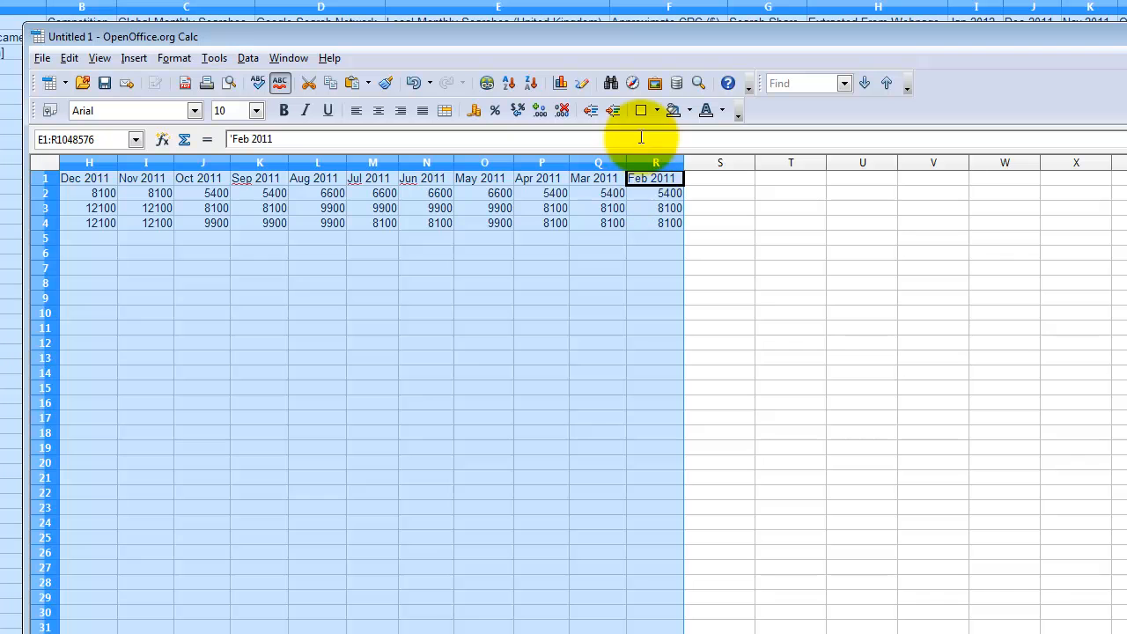
{"action": "right_click", "coordinate": [641, 168]}
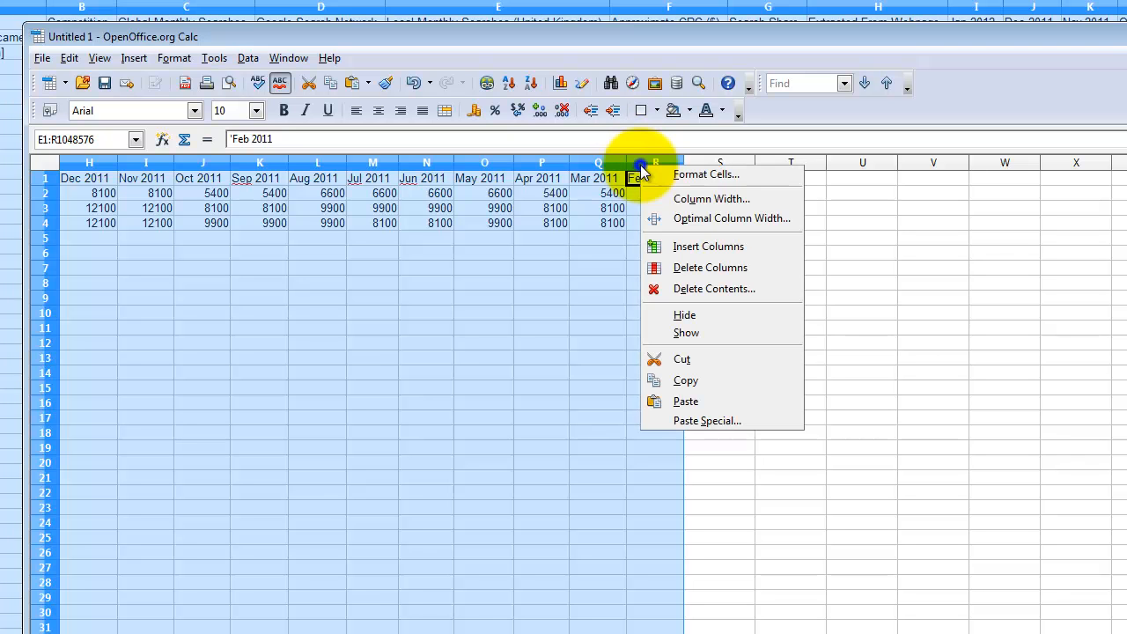
{"action": "left_click", "coordinate": [702, 268]}
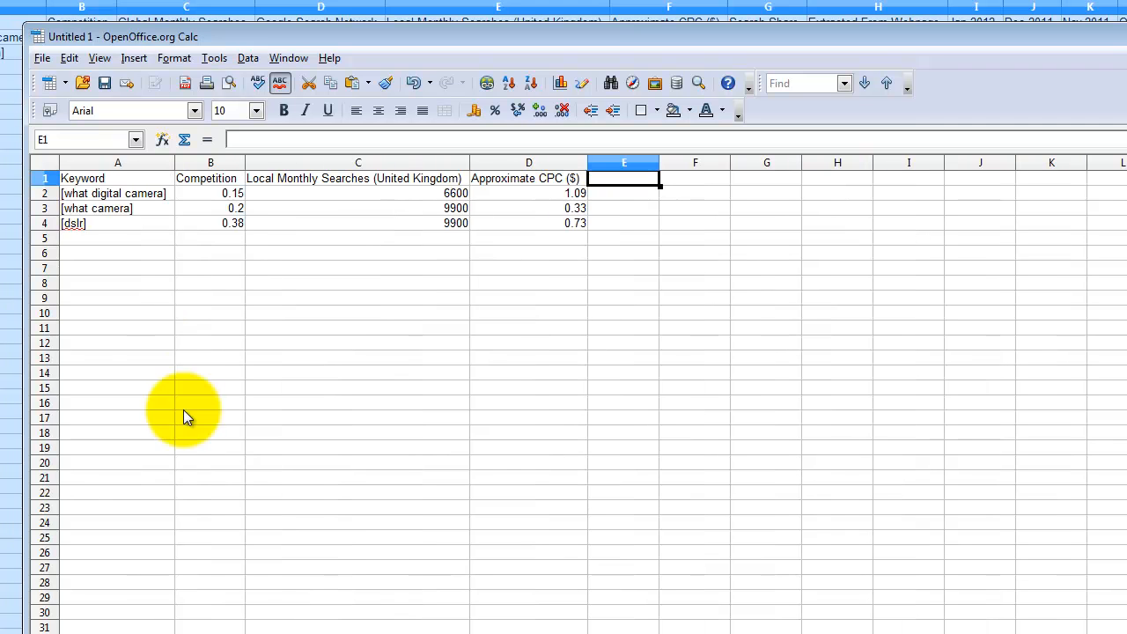
{"action": "left_click_drag", "start_coordinate": [74, 192], "coordinate": [562, 228]}
{"action": "key", "text": "ctrl+c"}
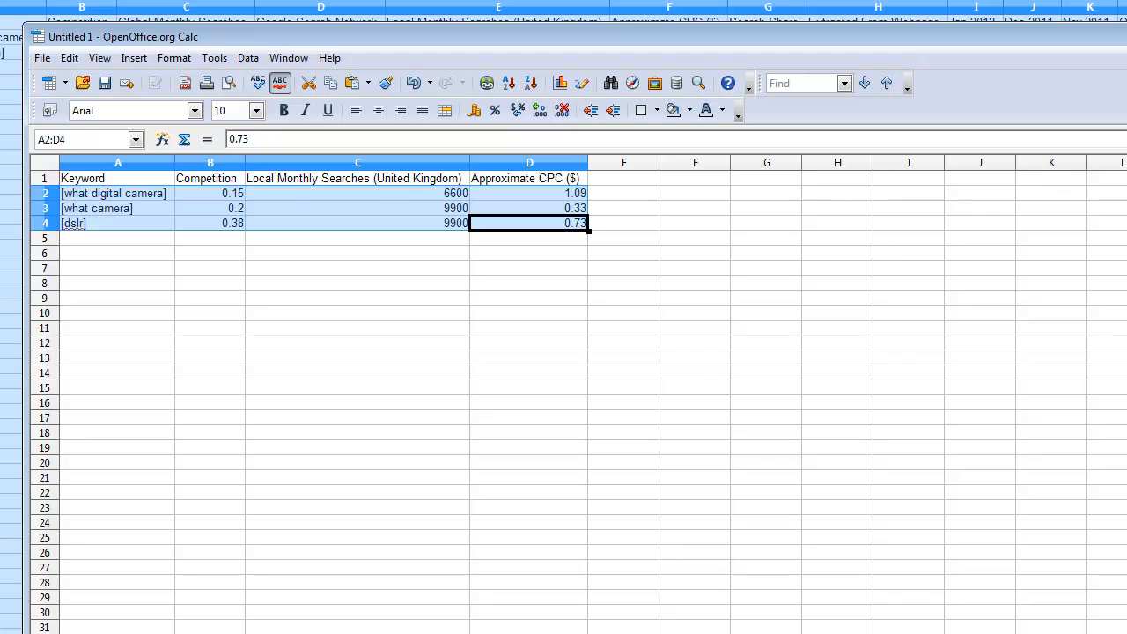
- Paste the three camera keywords' figures into the EXACT table as text and numbers only, then return to AdWords
{"action": "key", "text": "alt+Tab"}
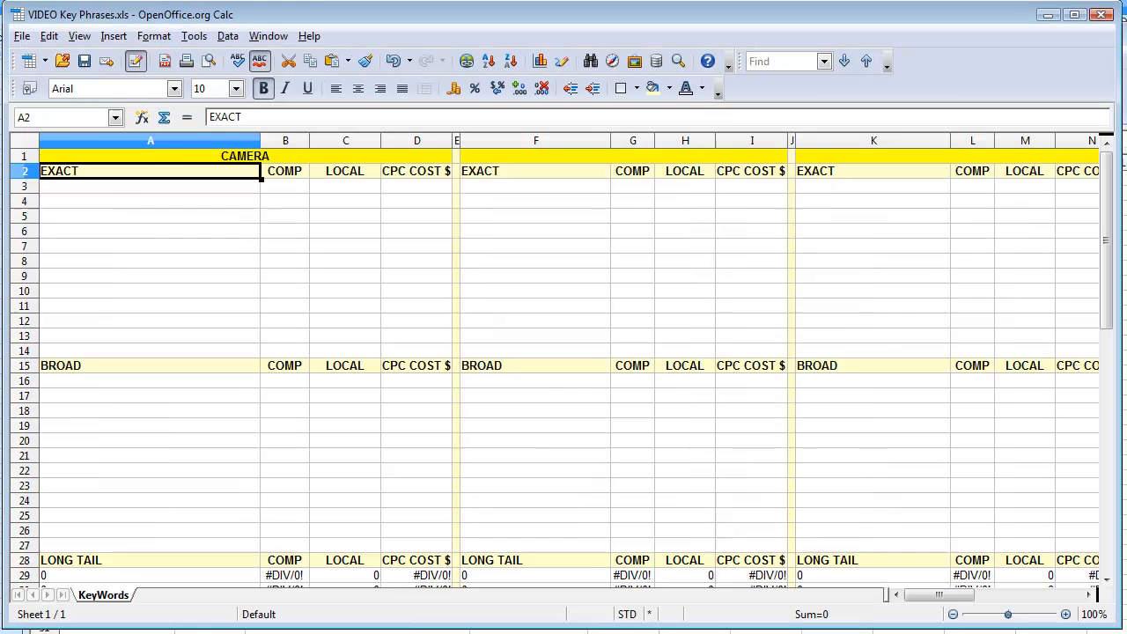
{"action": "left_click", "coordinate": [97, 187]}
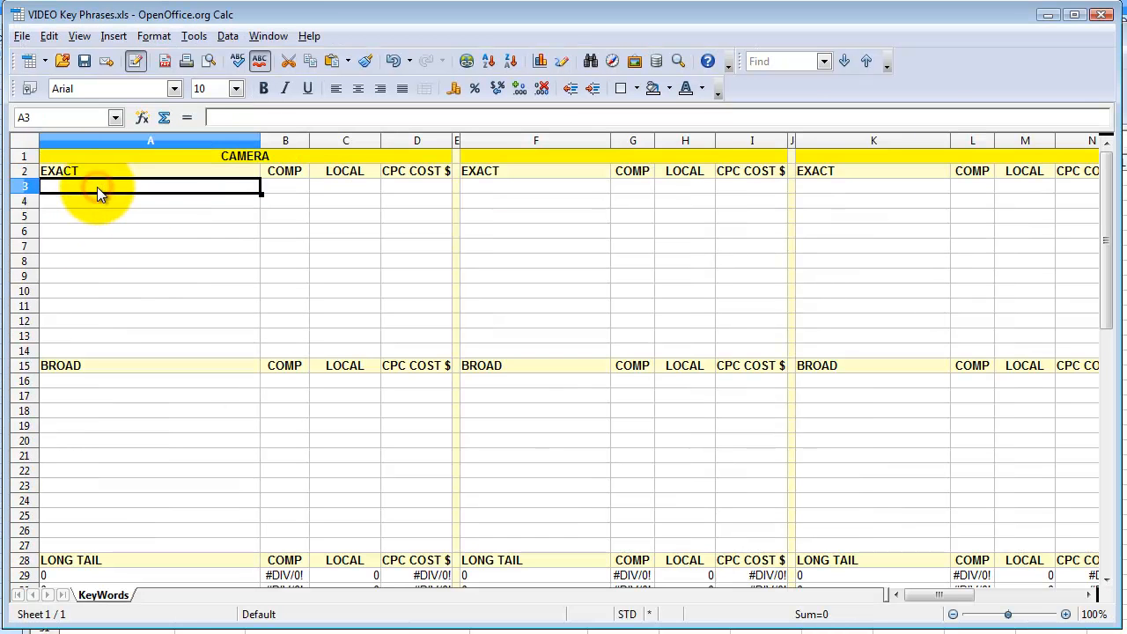
{"action": "key", "text": "ctrl+v"}
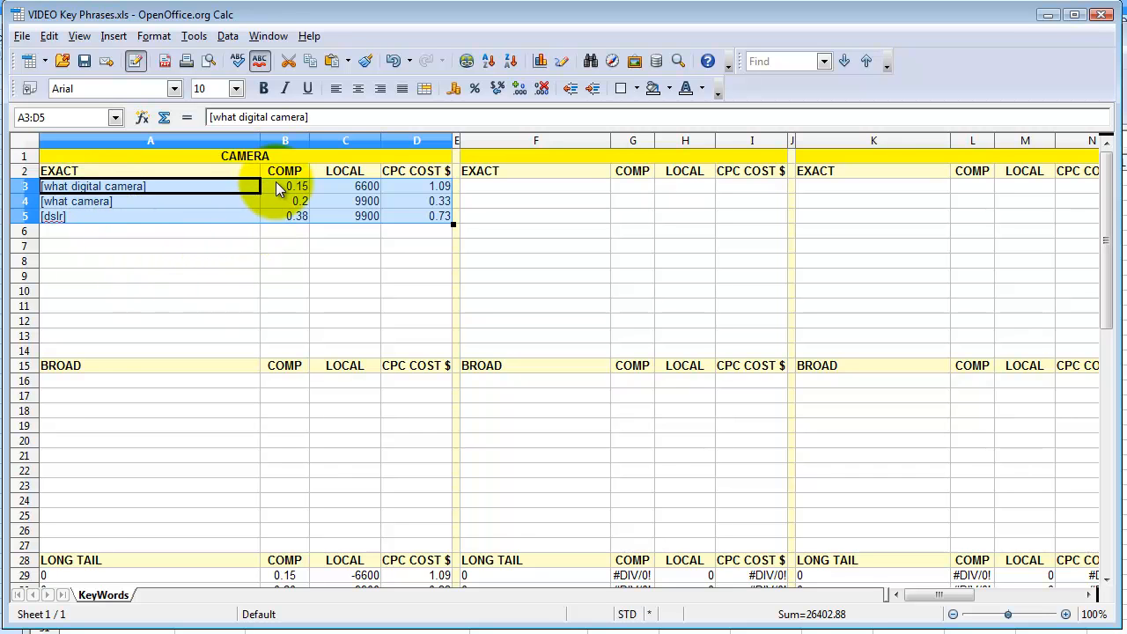
{"action": "key", "text": "ctrl+z"}
{"action": "key", "text": "ctrl+shift+v"}
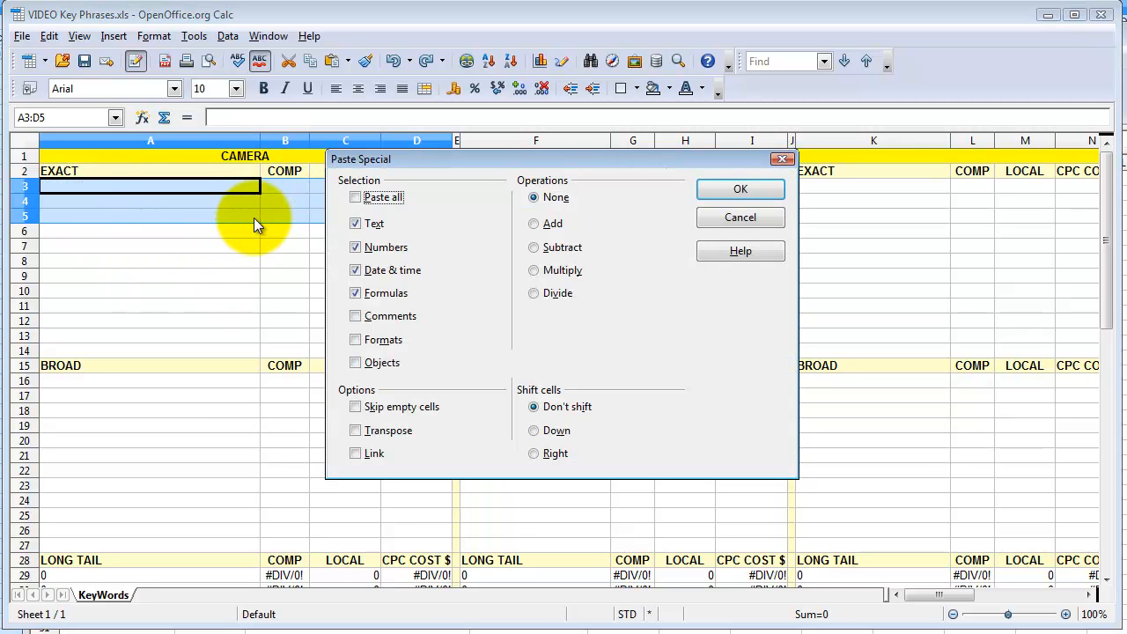
{"action": "key", "text": "Return"}
{"action": "left_click", "coordinate": [281, 261]}
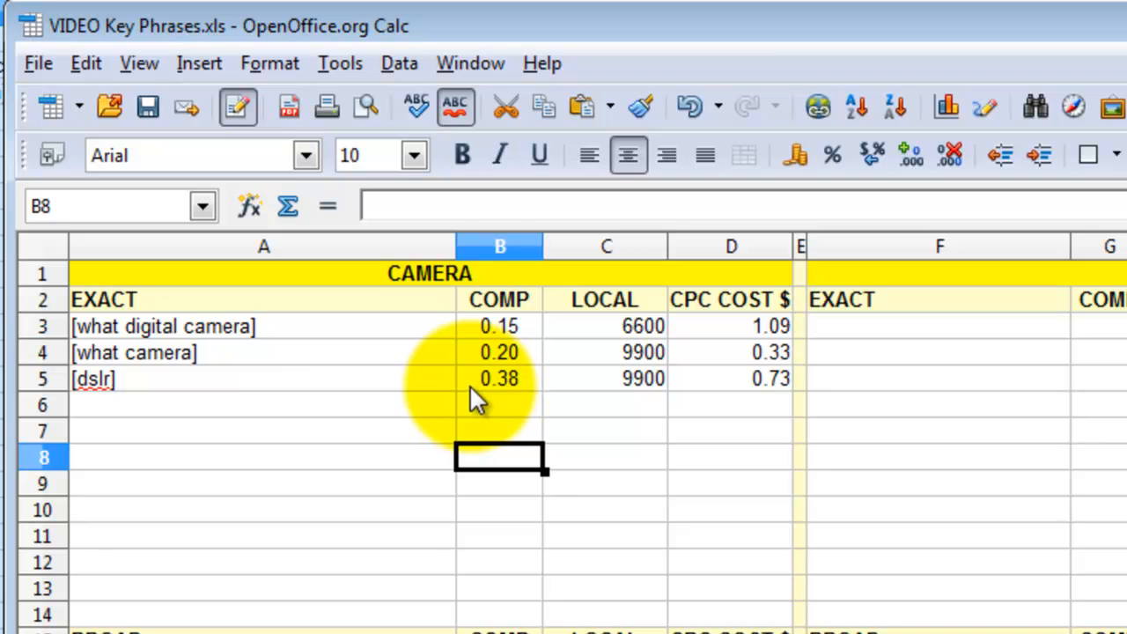
{"action": "left_click", "coordinate": [164, 429]}
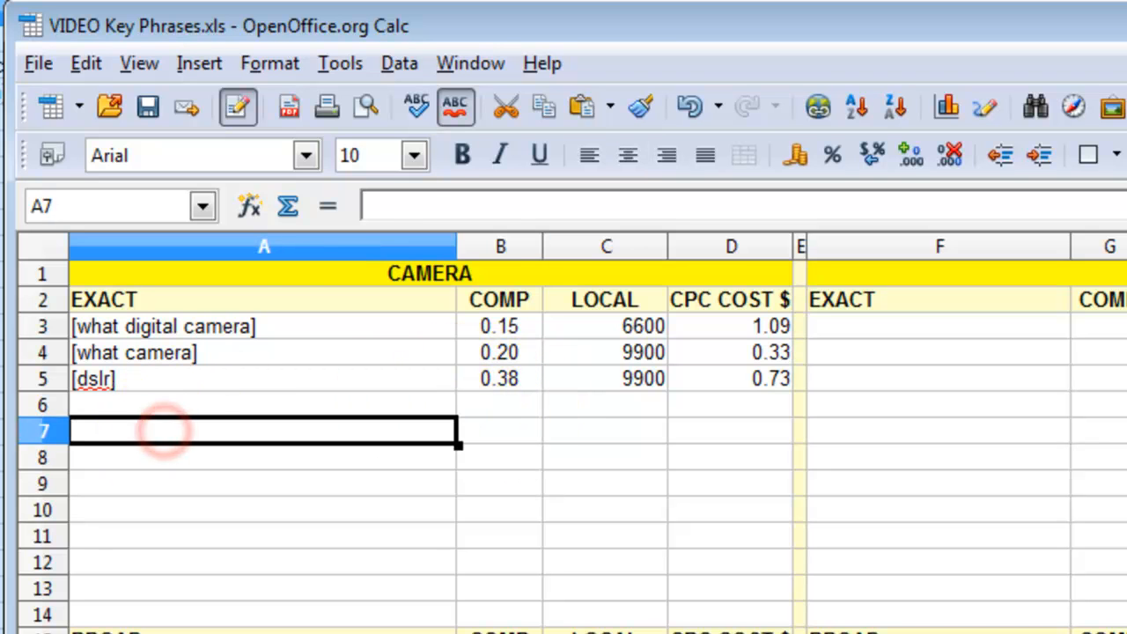
{"action": "key", "text": "alt+Tab"}
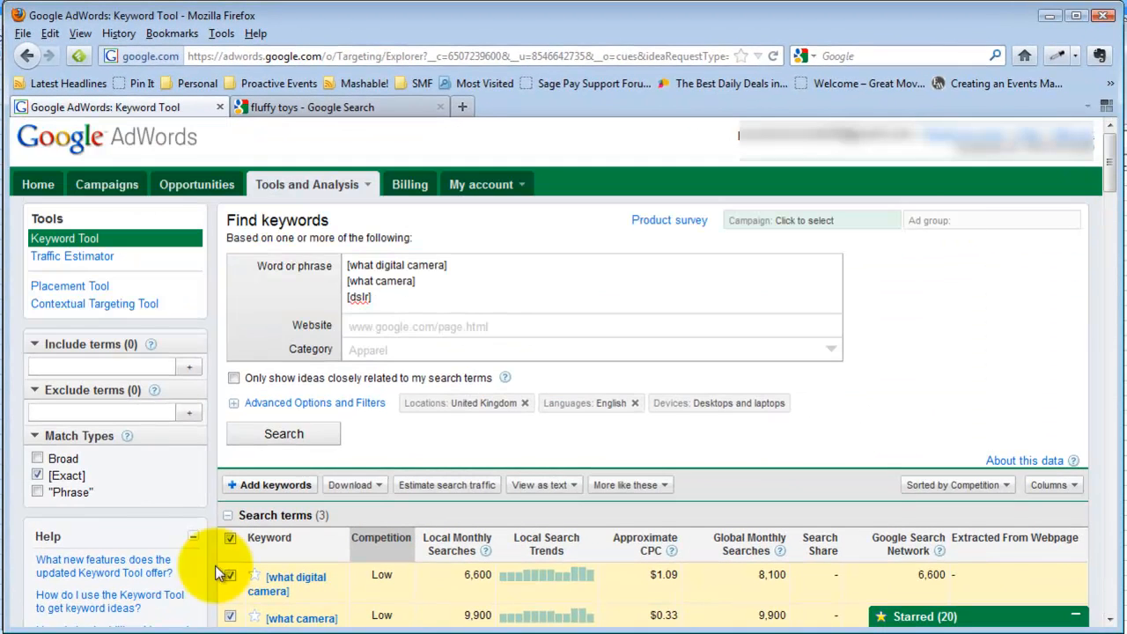
- Rerun the three camera keywords with Broad match instead of [Exact]
{"action": "left_click", "coordinate": [37, 475]}
{"action": "left_click", "coordinate": [37, 459]}
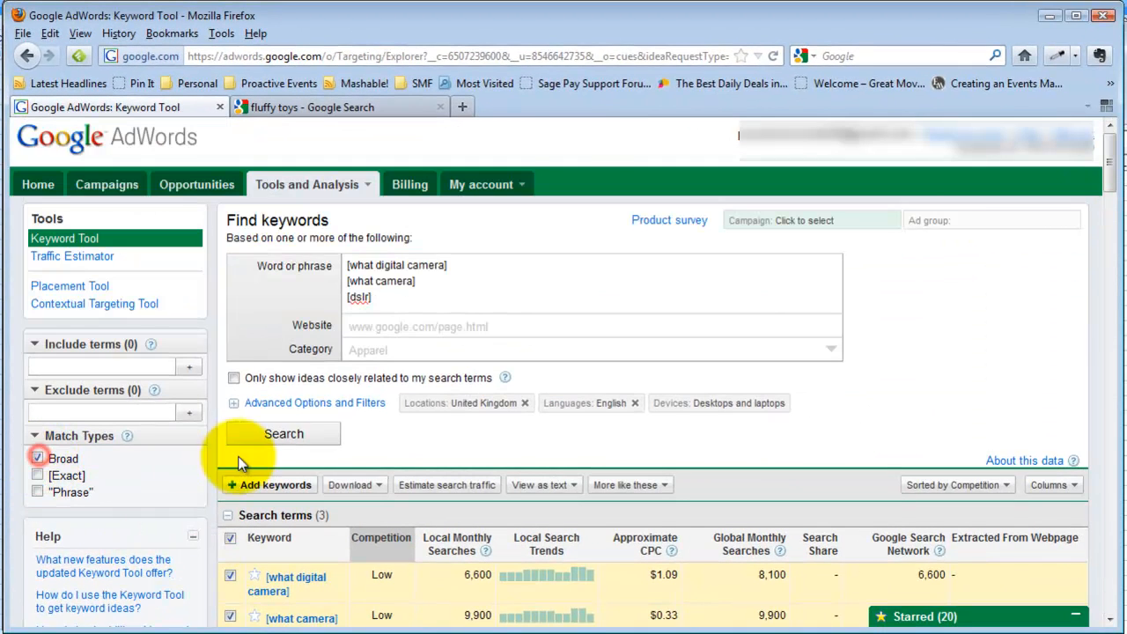
{"action": "left_click", "coordinate": [272, 432]}
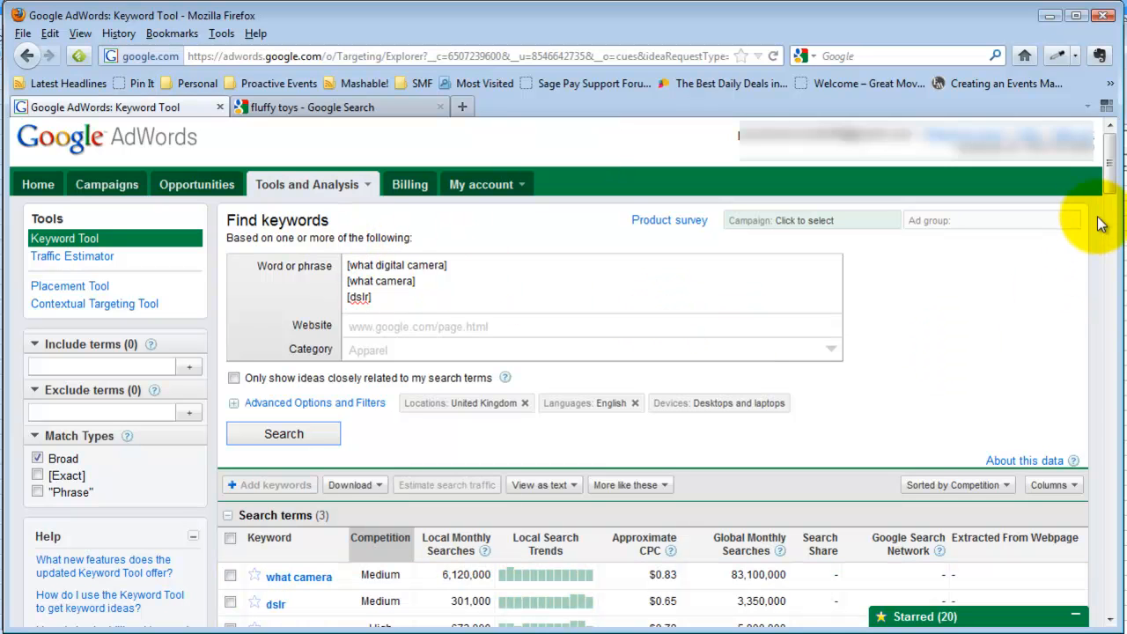
{"action": "scroll", "coordinate": [1110, 201], "scroll_direction": "down", "scroll_amount": 3}
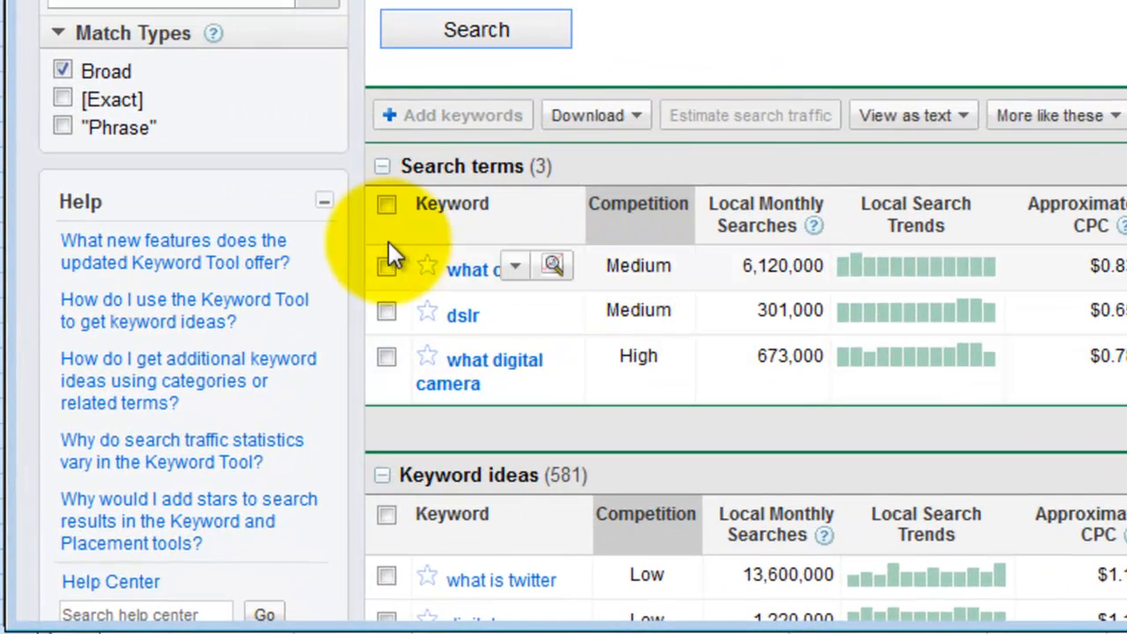
- Download all three selected search terms as a CSV file and open it
{"action": "left_click", "coordinate": [387, 203]}
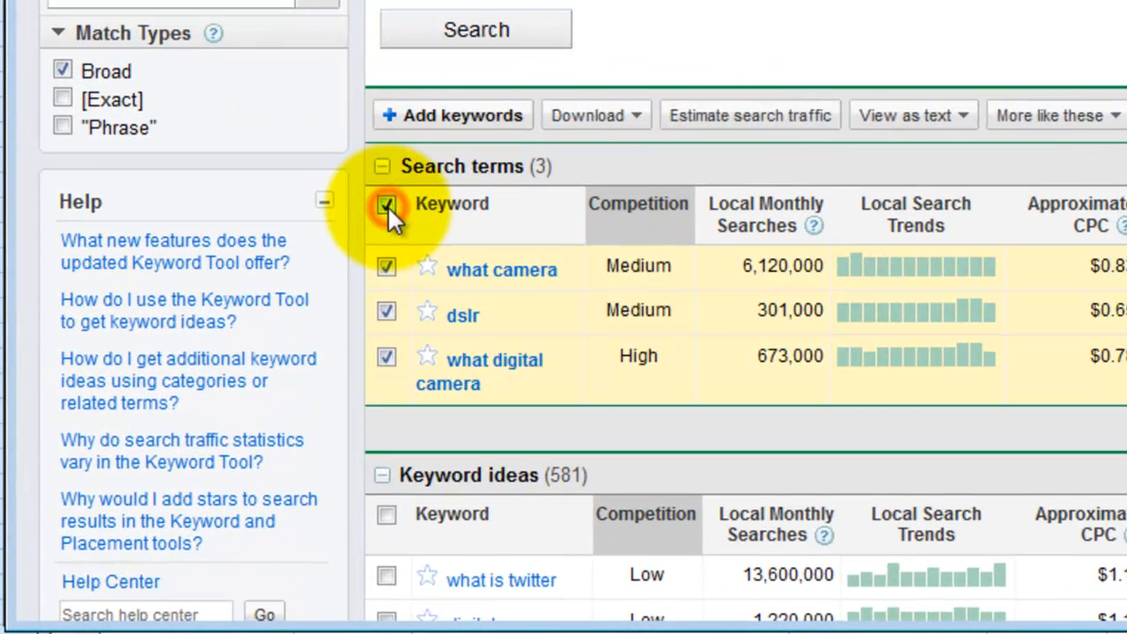
{"action": "left_click", "coordinate": [637, 115]}
{"action": "left_click", "coordinate": [599, 189]}
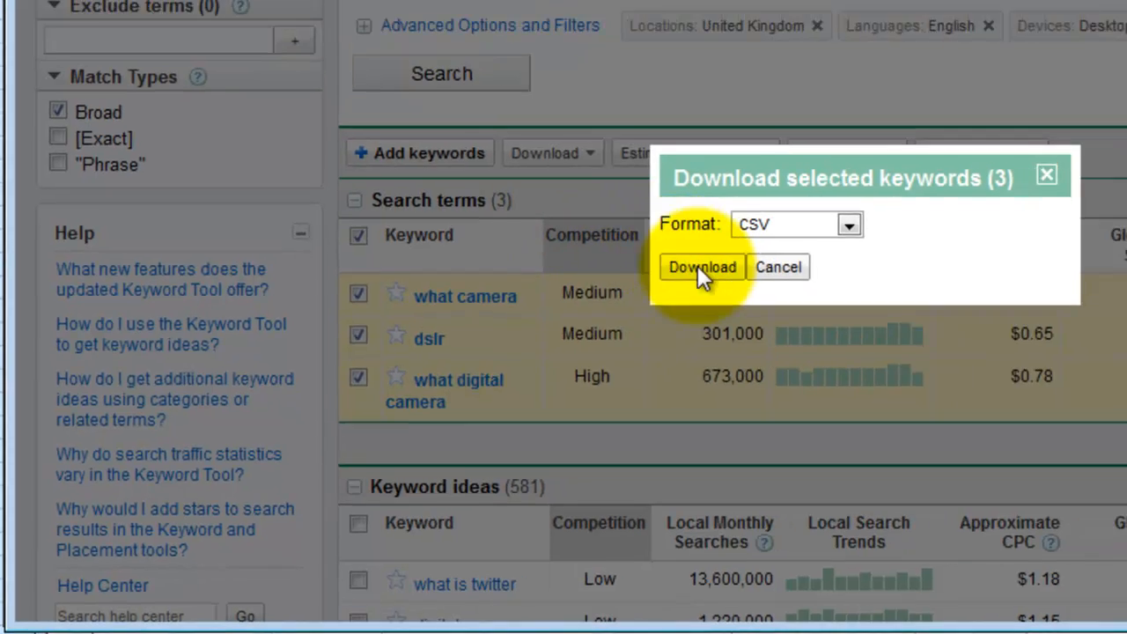
{"action": "left_click", "coordinate": [701, 267]}
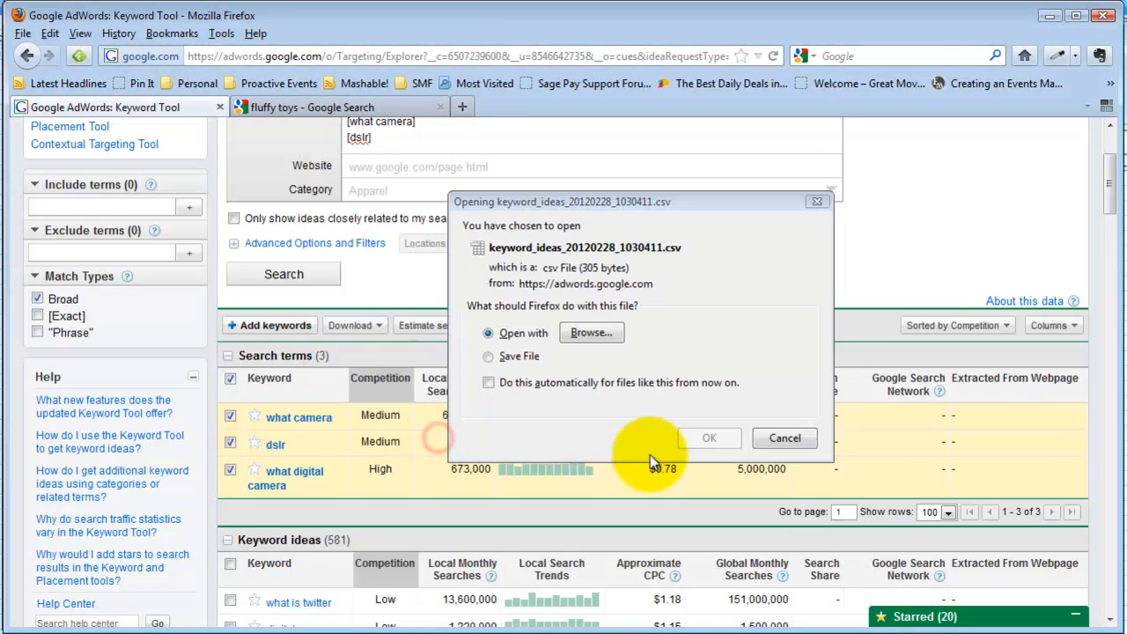
{"action": "left_click", "coordinate": [714, 440]}
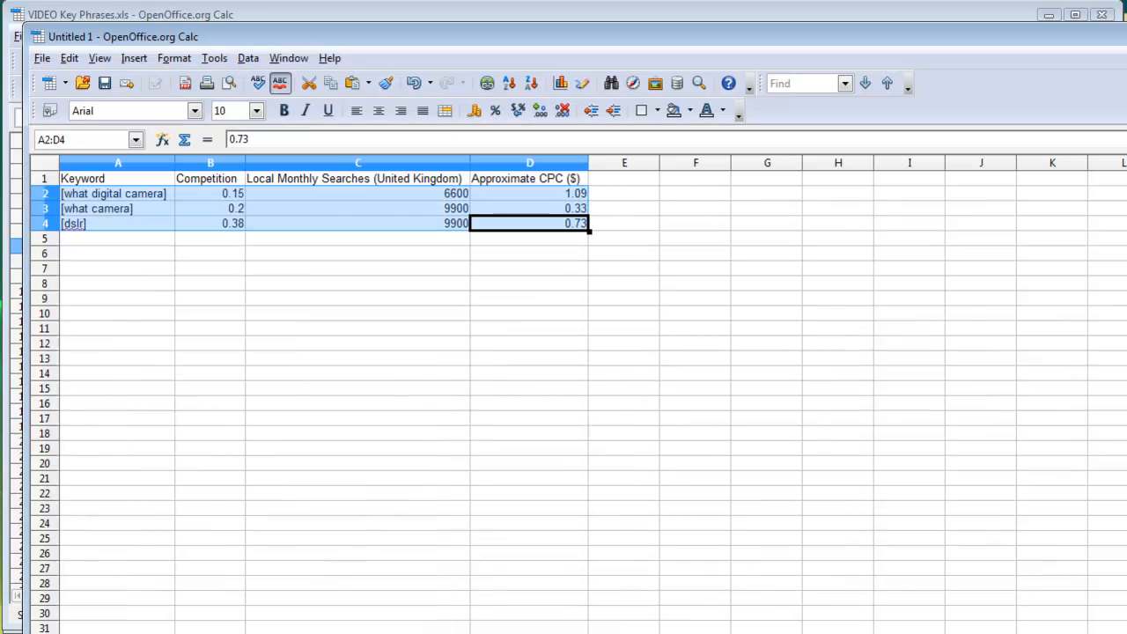
- Accept the CSV import settings and load the broad-match keyword data into Untitled 1
{"action": "left_click", "coordinate": [948, 10]}
{"action": "key", "text": "Return"}
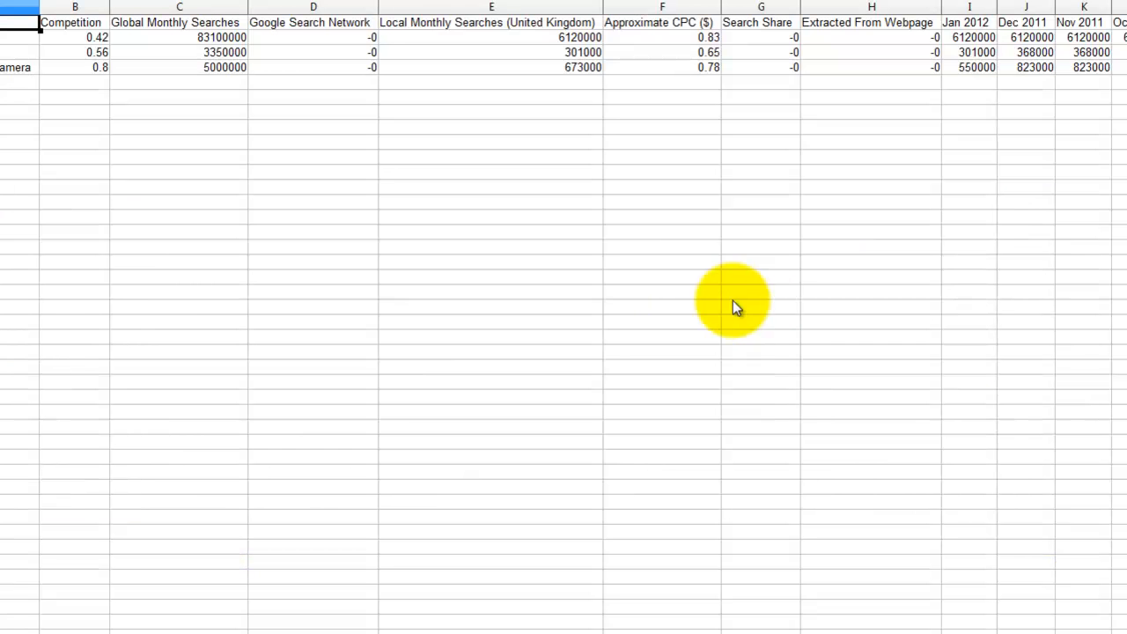
{"action": "key", "text": "ctrl+a"}
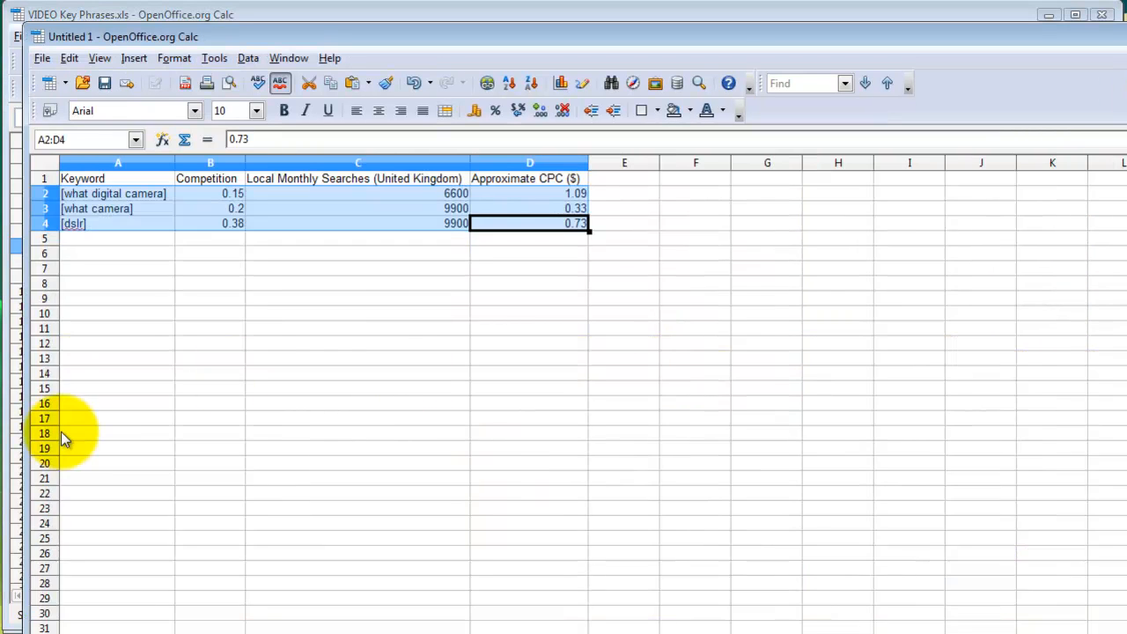
{"action": "key", "text": "ctrl+a"}
{"action": "key", "text": "ctrl+v"}
{"action": "left_click", "coordinate": [126, 252]}
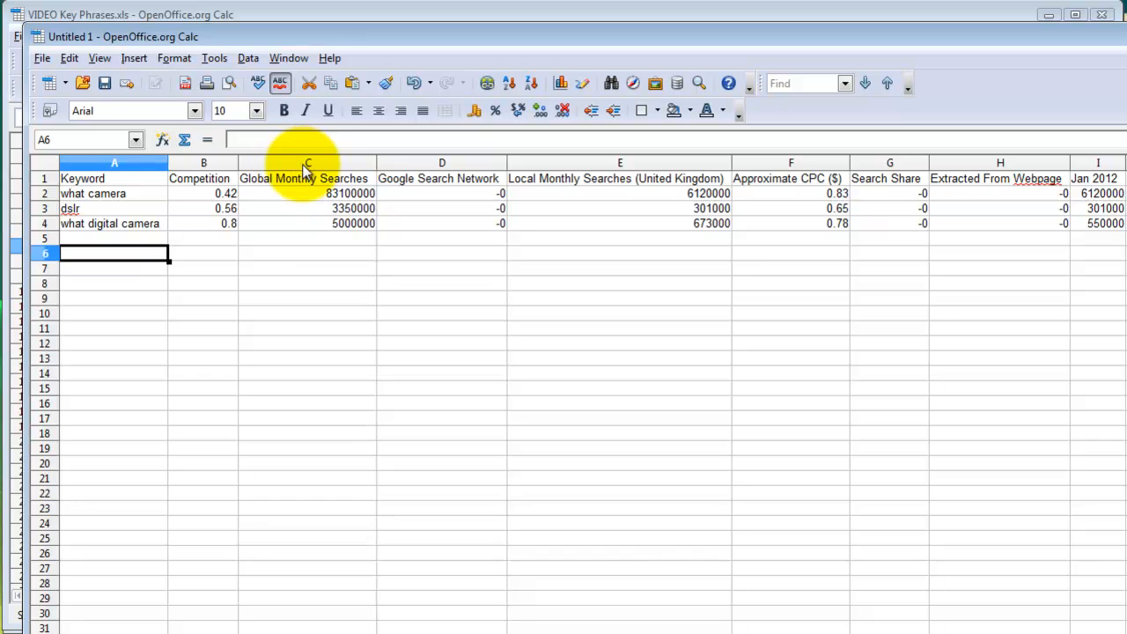
- Delete the Global Monthly Searches, Google Search Network and monthly trend columns, then select the keyword rows
{"action": "left_click_drag", "start_coordinate": [307, 167], "coordinate": [403, 175]}
{"action": "right_click", "coordinate": [416, 166]}
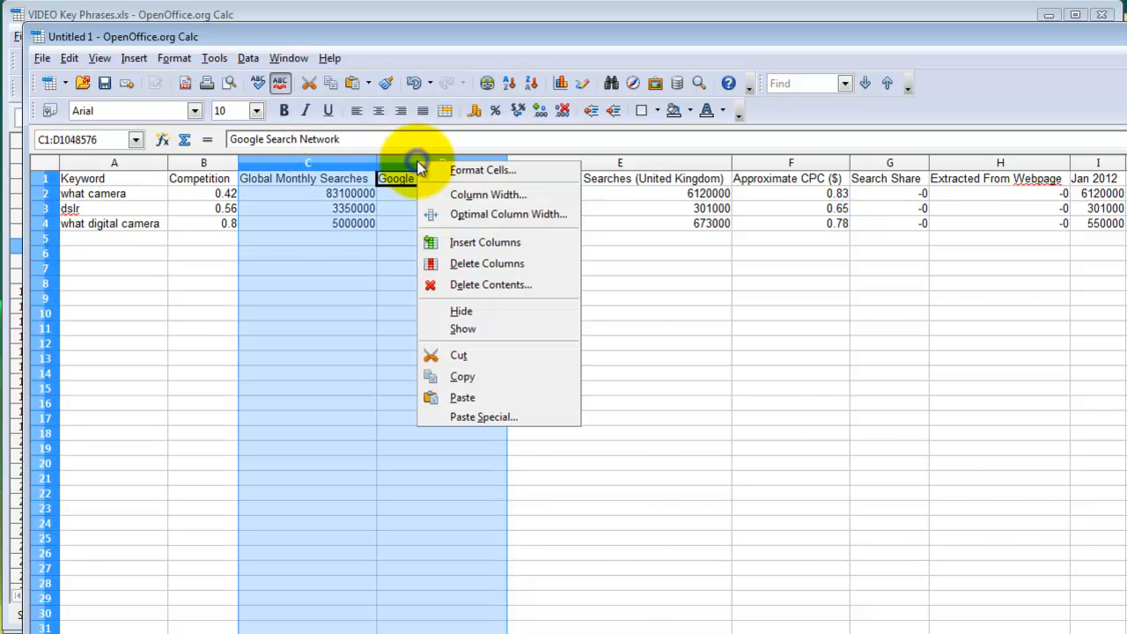
{"action": "left_click", "coordinate": [476, 264]}
{"action": "left_click_drag", "start_coordinate": [611, 164], "coordinate": [718, 165]}
{"action": "right_click", "coordinate": [717, 166]}
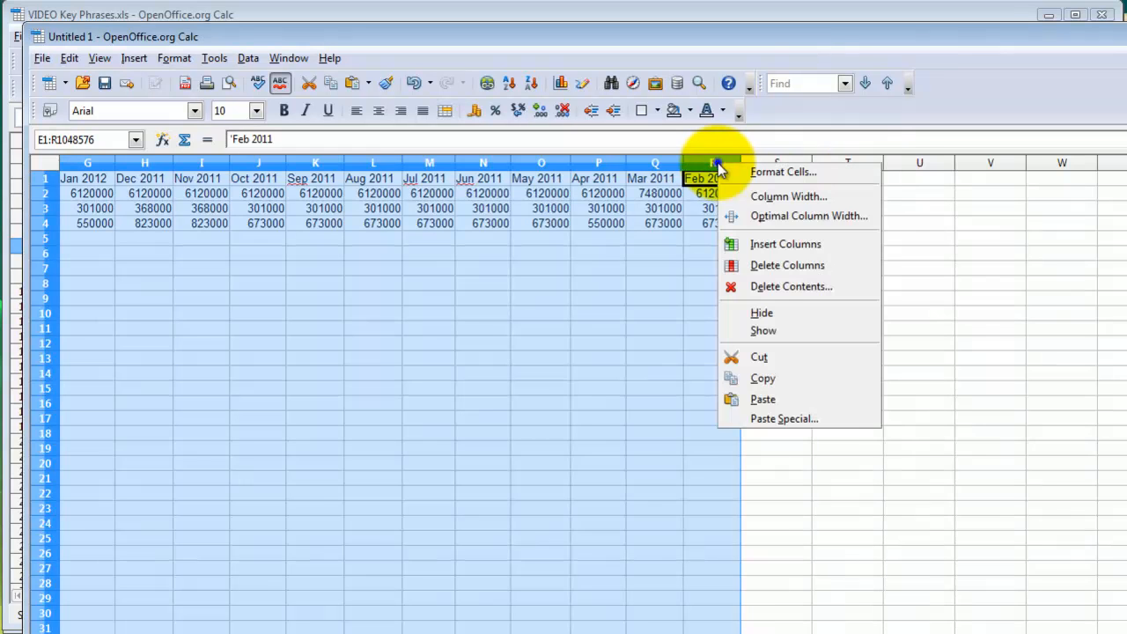
{"action": "left_click", "coordinate": [766, 266]}
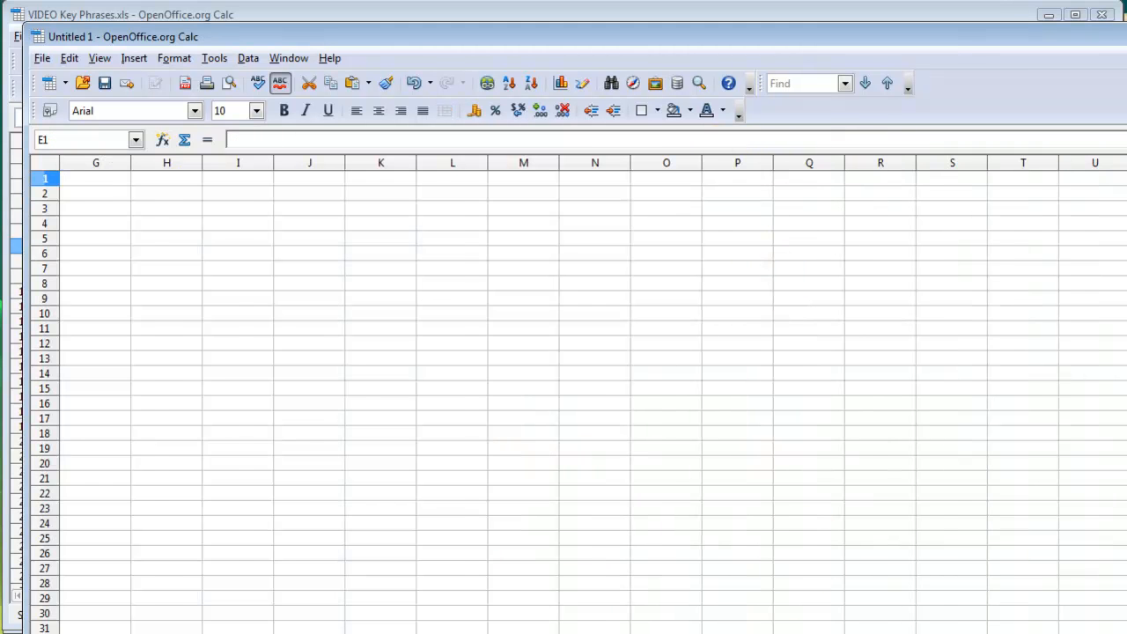
{"action": "left_click_drag", "start_coordinate": [83, 191], "coordinate": [499, 235]}
{"action": "key", "text": "ctrl+c"}
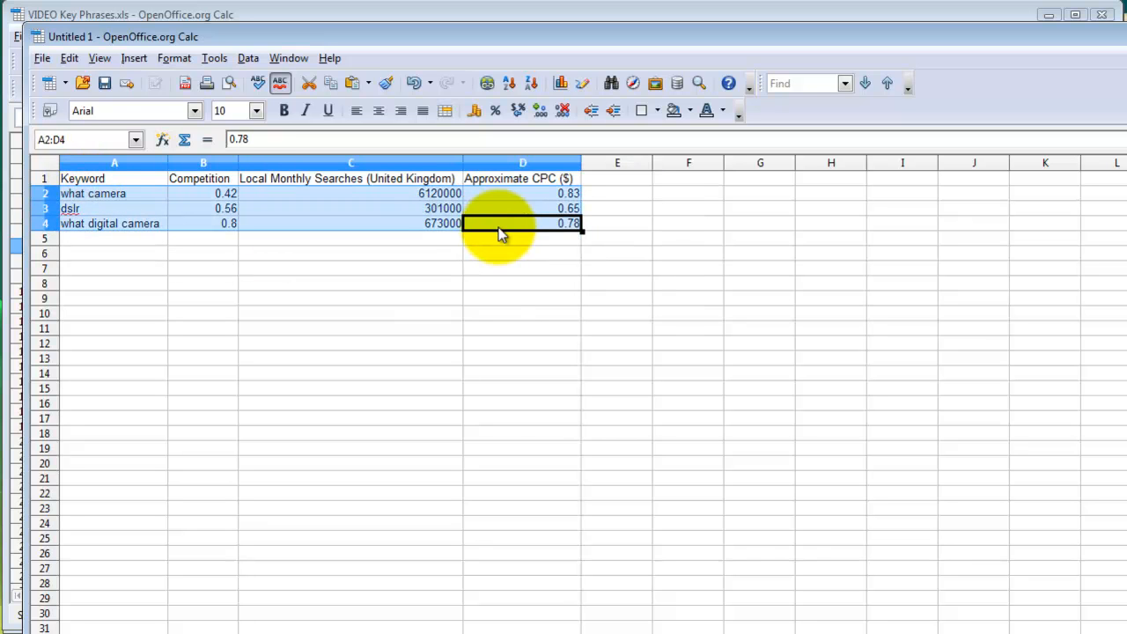
- Paste the three broad-match keyword rows into the BROAD table starting at A16 as values only
{"action": "key", "text": "alt+Tab"}
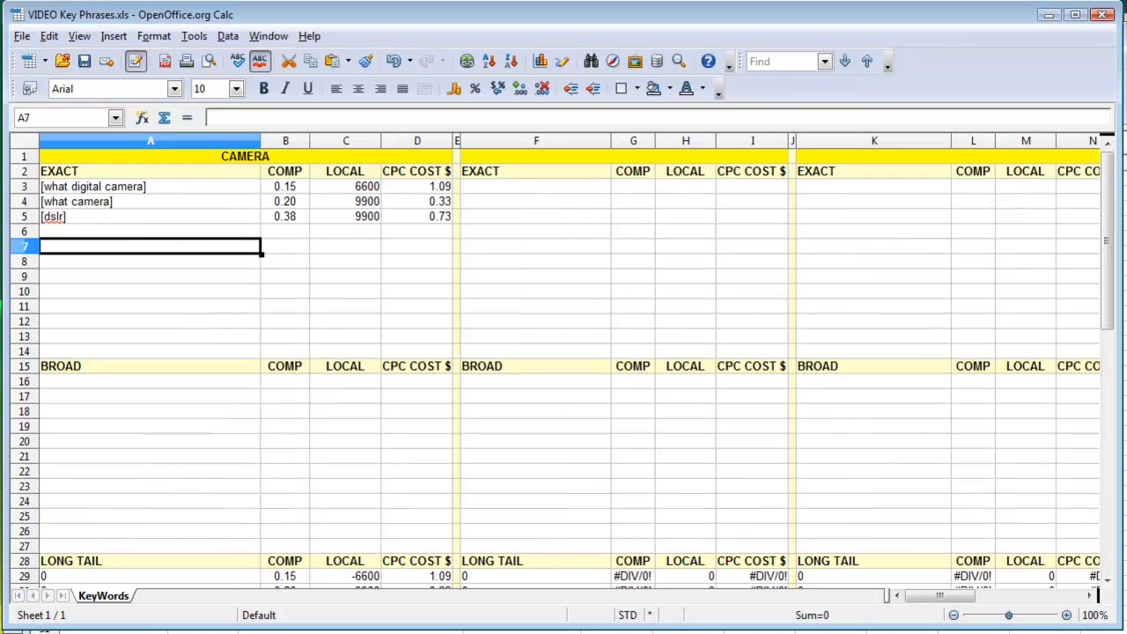
{"action": "left_click", "coordinate": [126, 384]}
{"action": "key", "text": "ctrl+v"}
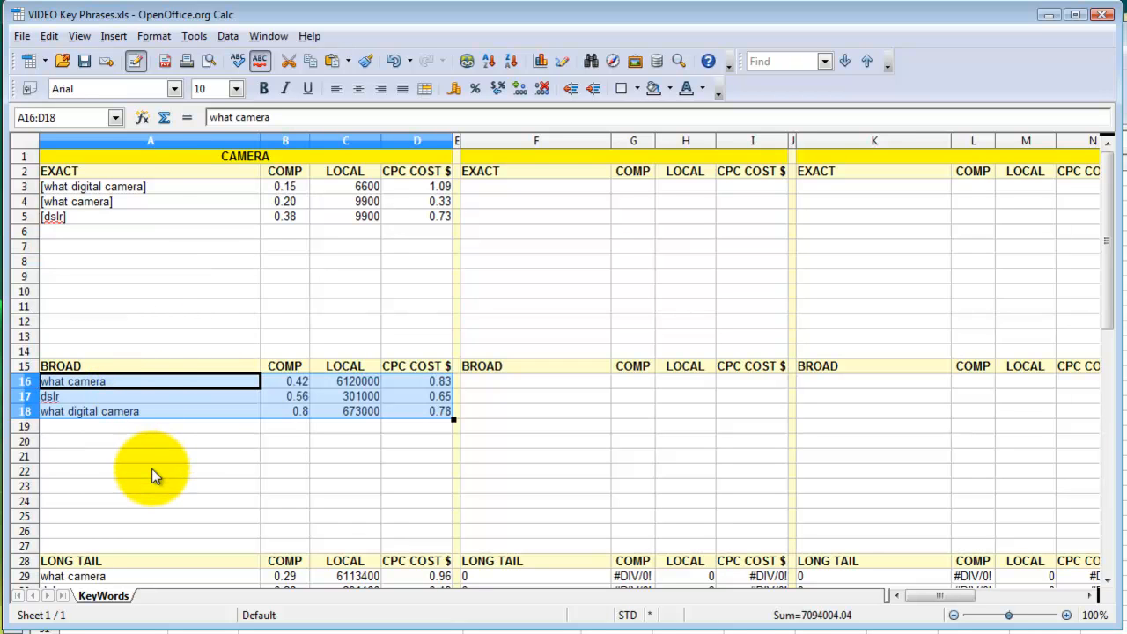
{"action": "key", "text": "ctrl+z"}
{"action": "key", "text": "ctrl+shift+v"}
{"action": "key", "text": "Return"}
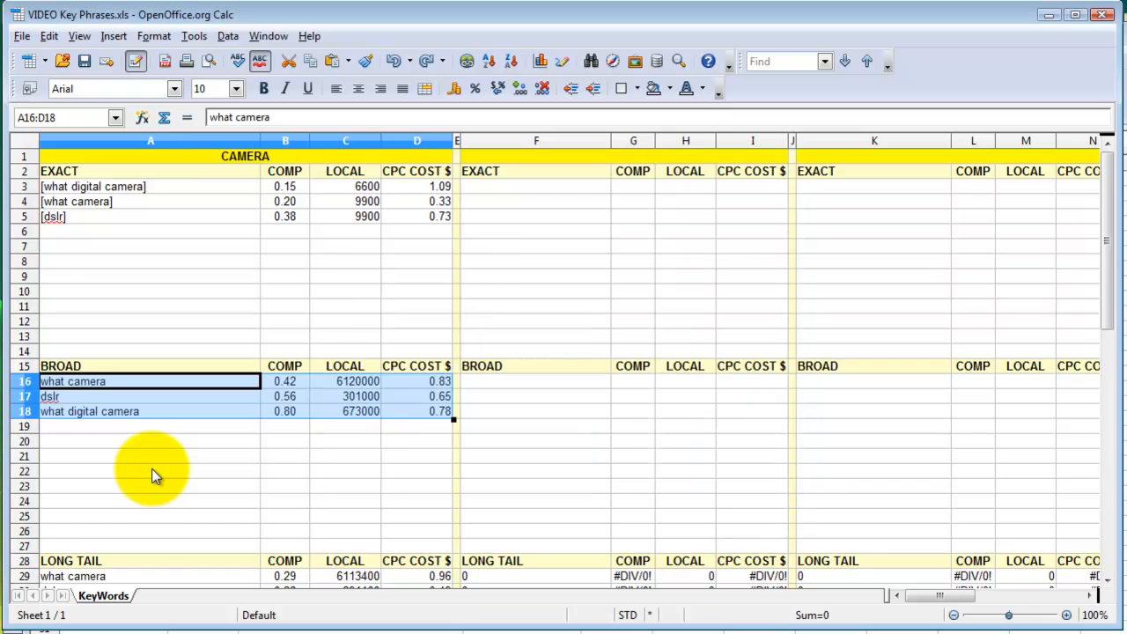
{"action": "left_click", "coordinate": [300, 471]}
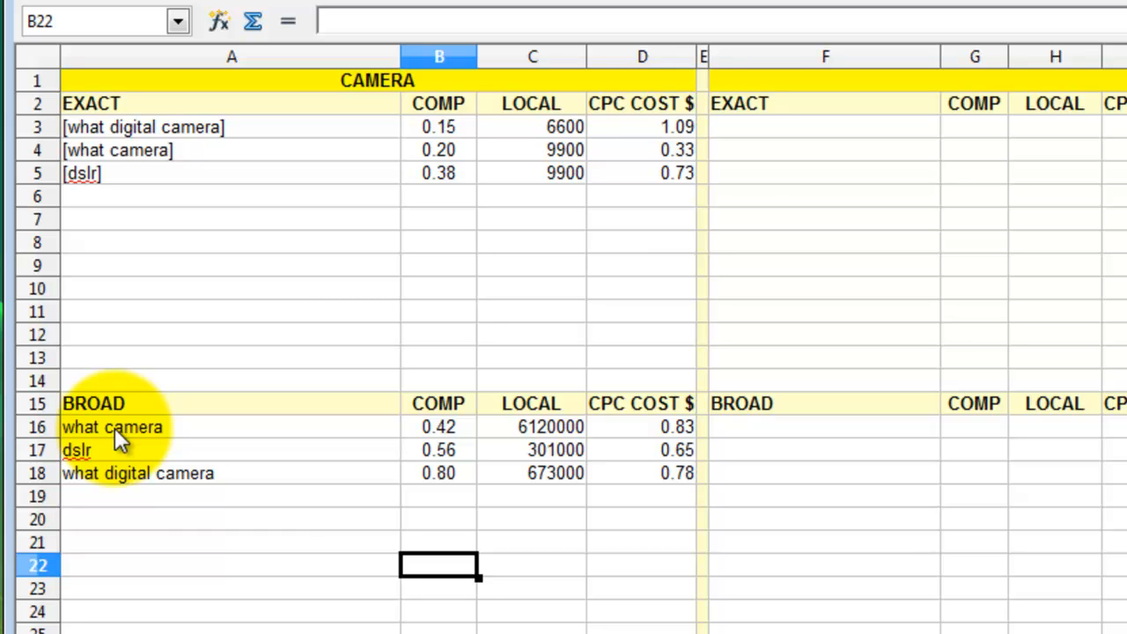
- Sort BROAD rows A16:D18 by keyword, ascending then descending, to match the EXACT order
{"action": "left_click_drag", "start_coordinate": [114, 432], "coordinate": [638, 485]}
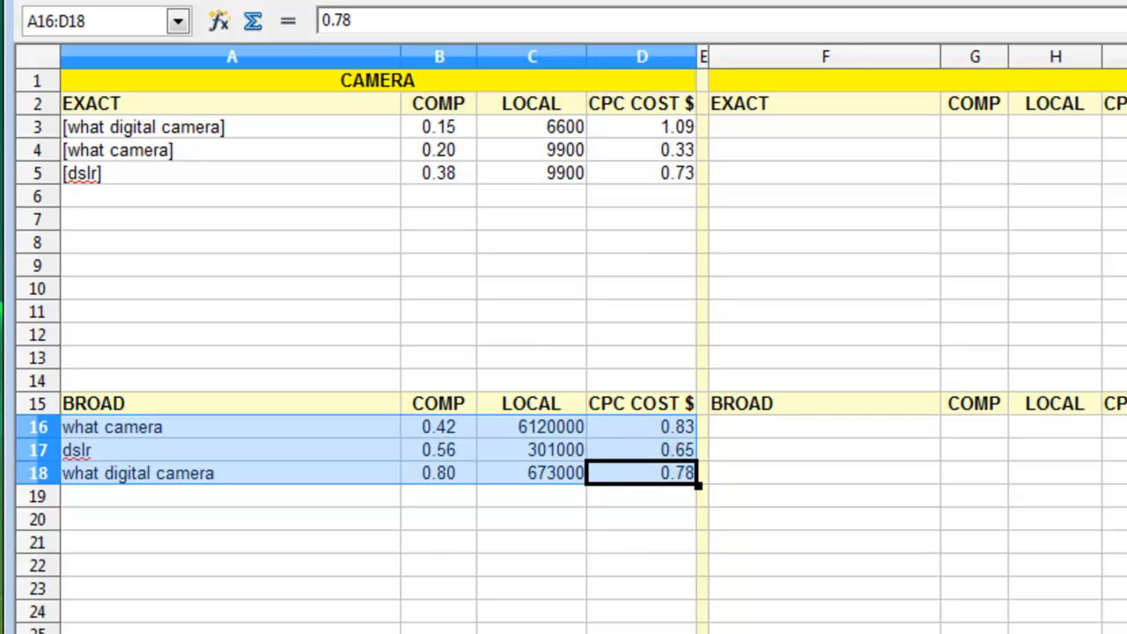
{"action": "left_click", "coordinate": [343, 0]}
{"action": "left_click", "coordinate": [387, 0]}
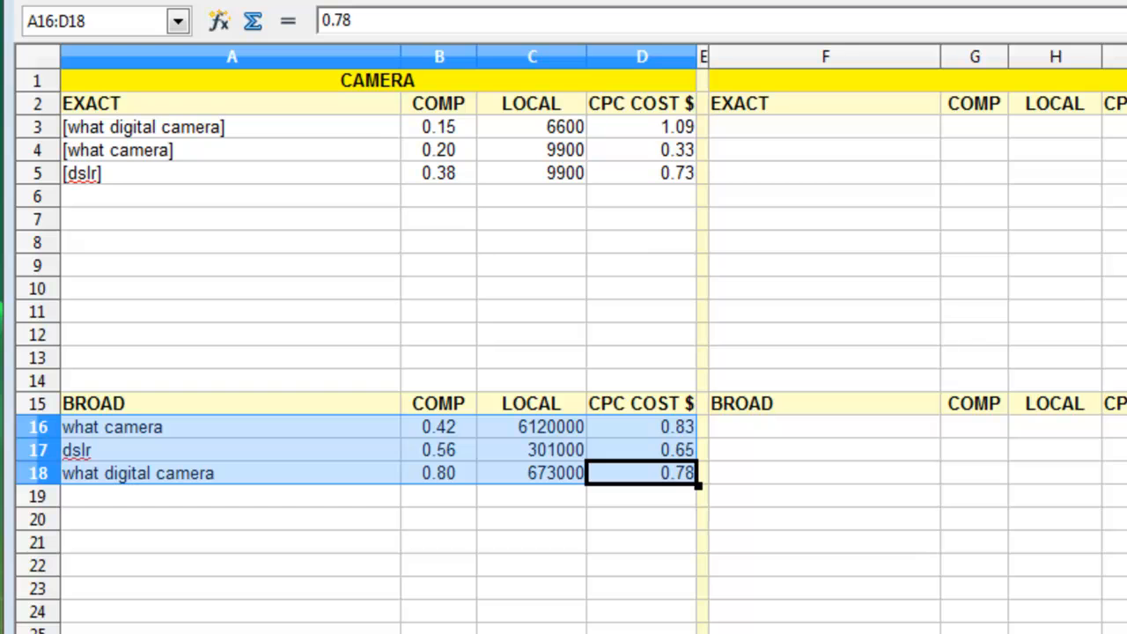
{"action": "left_click", "coordinate": [516, 633]}
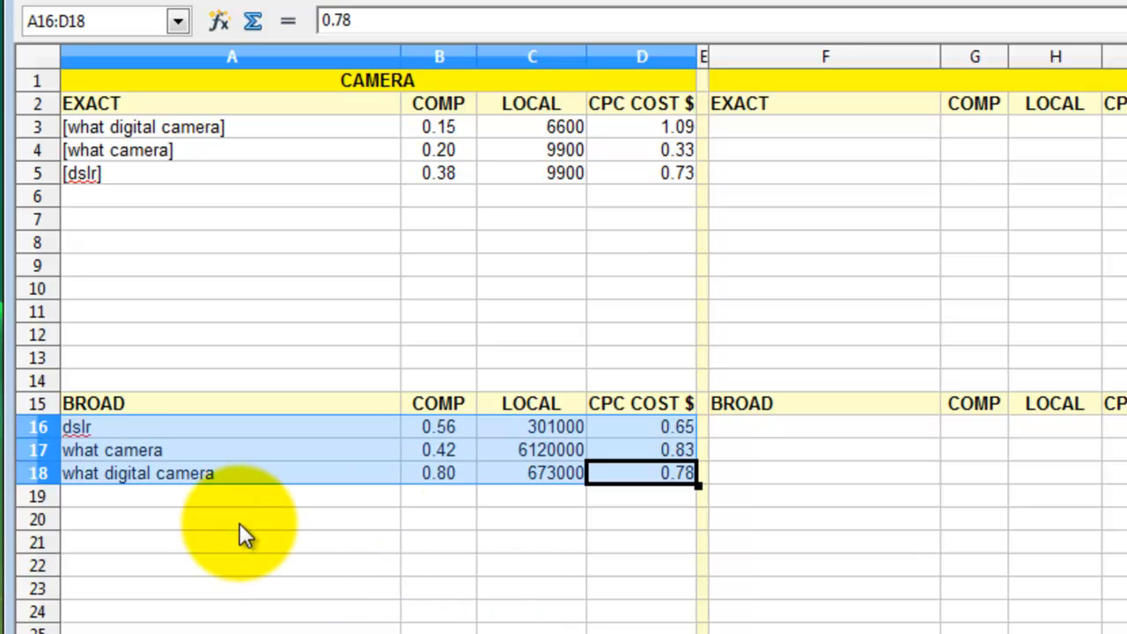
{"action": "left_click", "coordinate": [343, 0]}
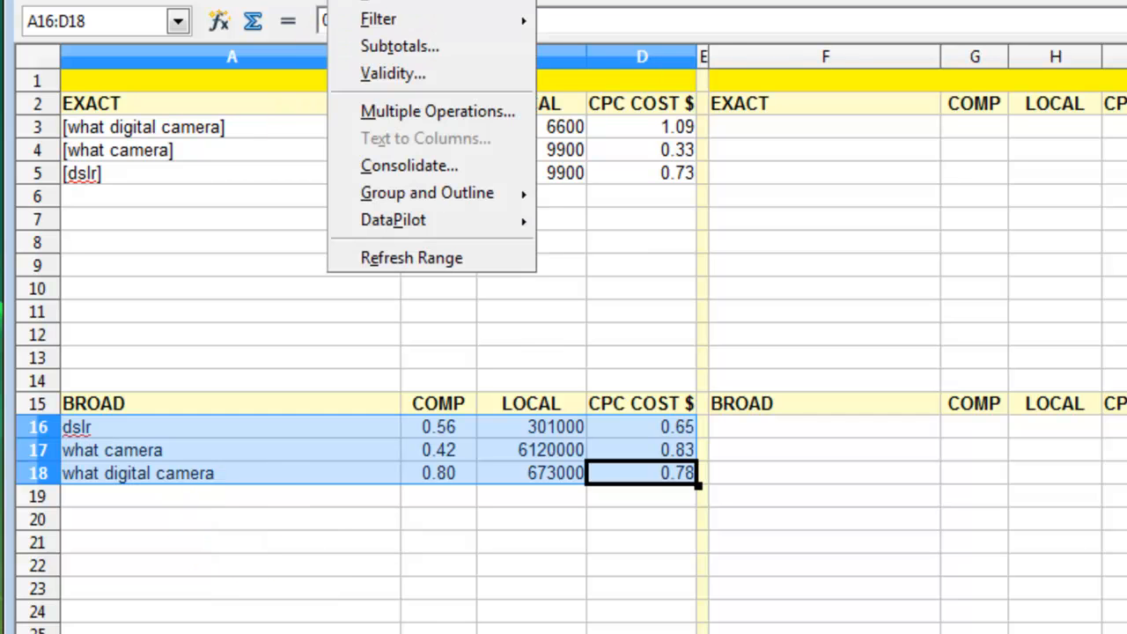
{"action": "left_click", "coordinate": [398, 2]}
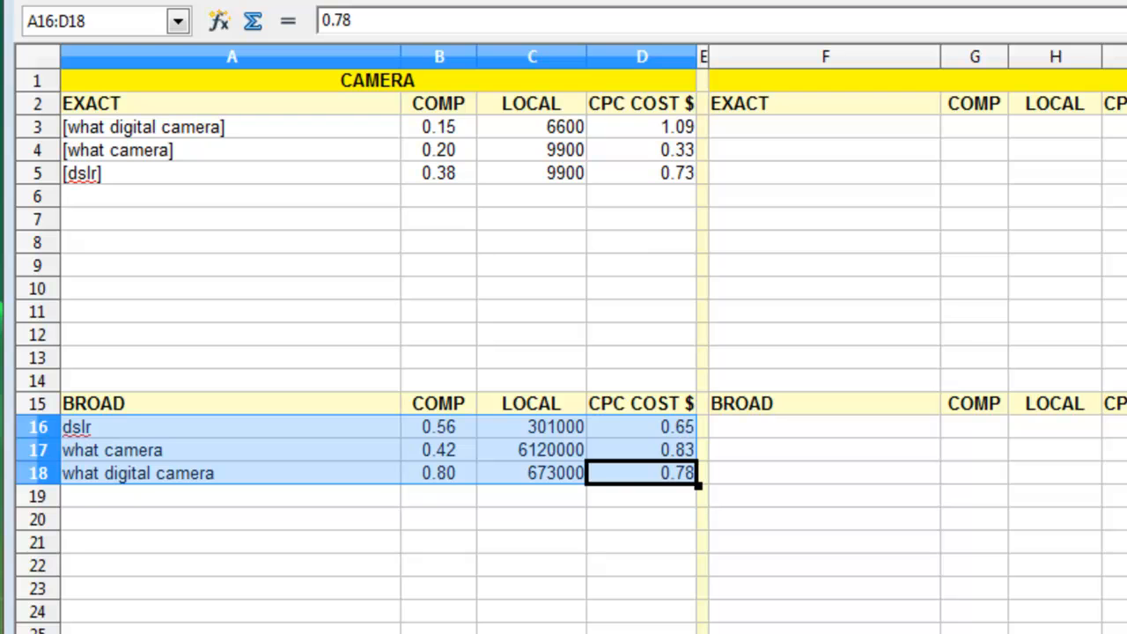
{"action": "key", "text": "Return"}
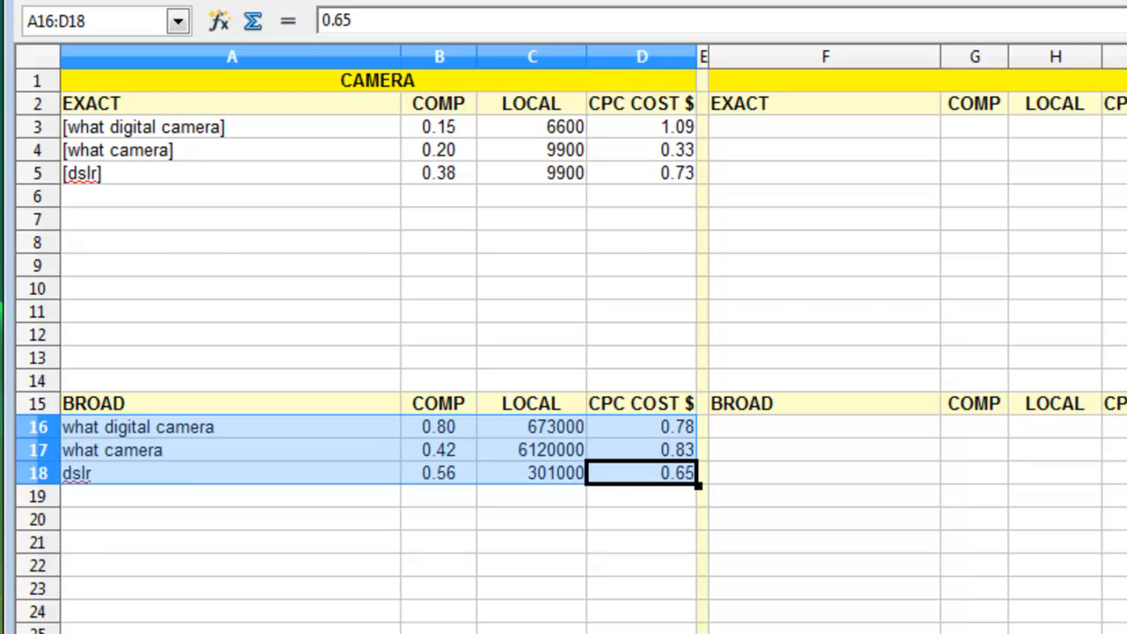
{"action": "left_click", "coordinate": [260, 565]}
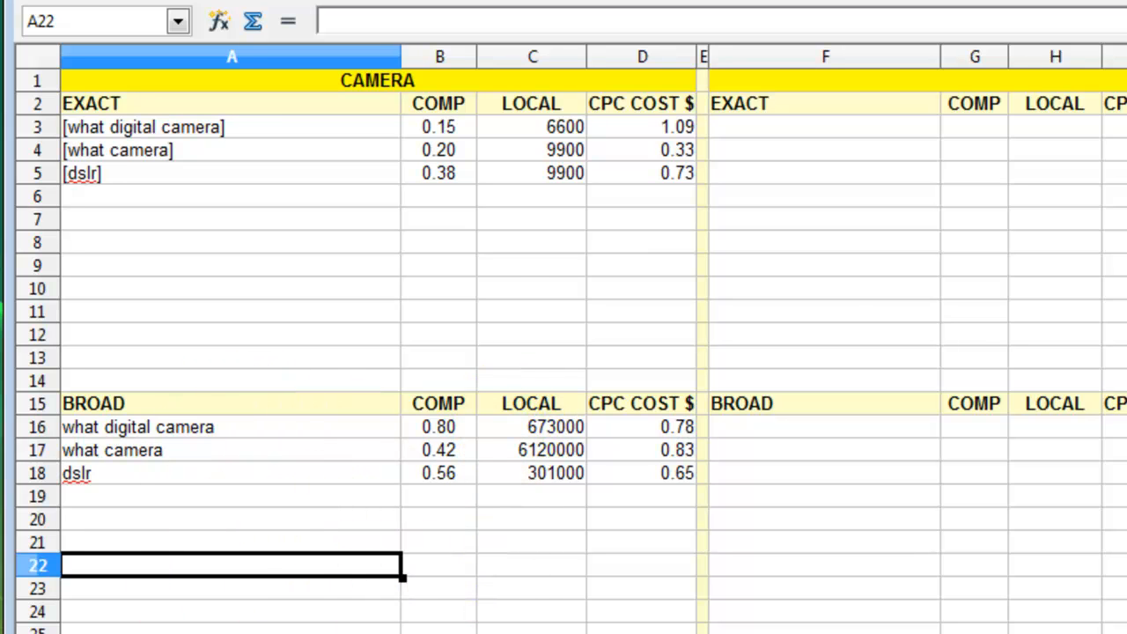
- Inspect the EXACT entries what digital camera, what camera and dslr, plus local searches and competition
{"action": "left_click", "coordinate": [126, 127]}
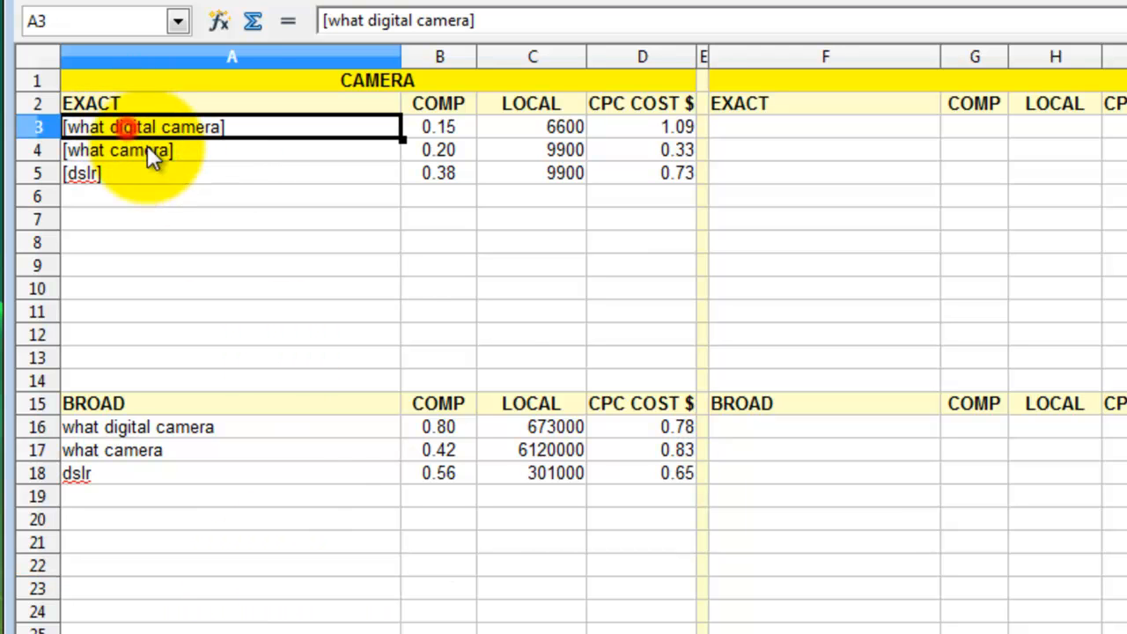
{"action": "left_click", "coordinate": [324, 152]}
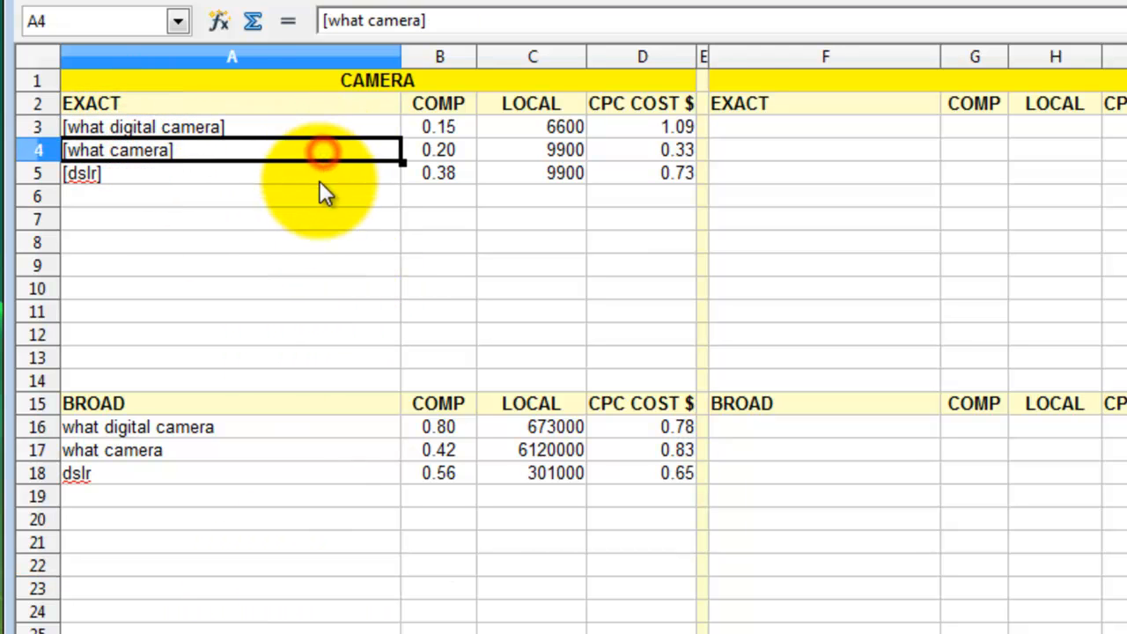
{"action": "left_click", "coordinate": [320, 176]}
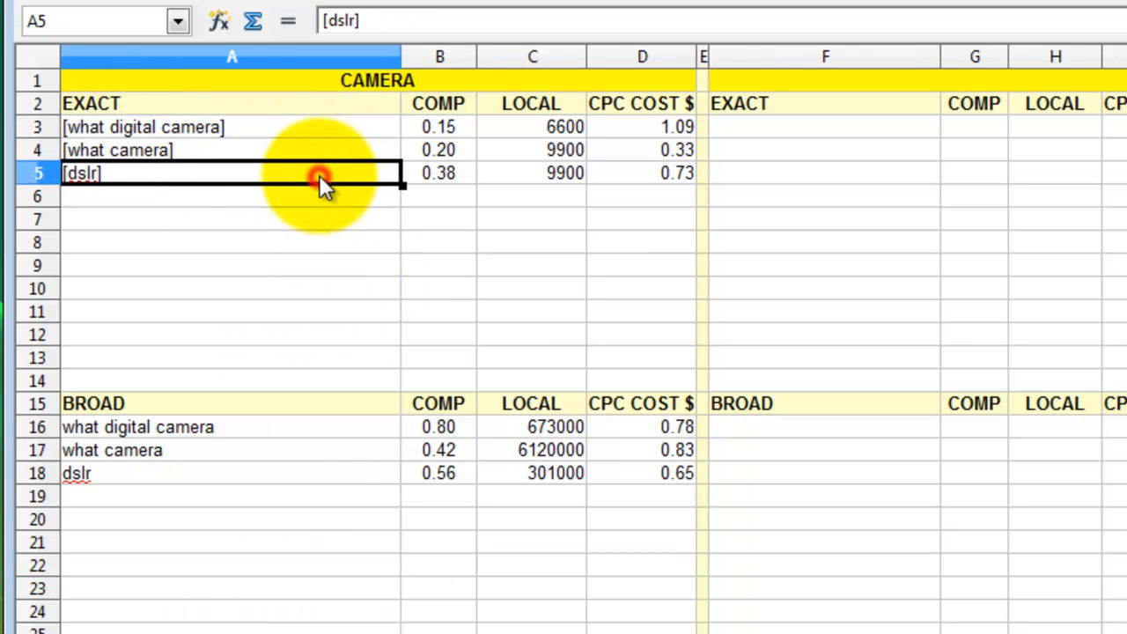
{"action": "left_click", "coordinate": [185, 122]}
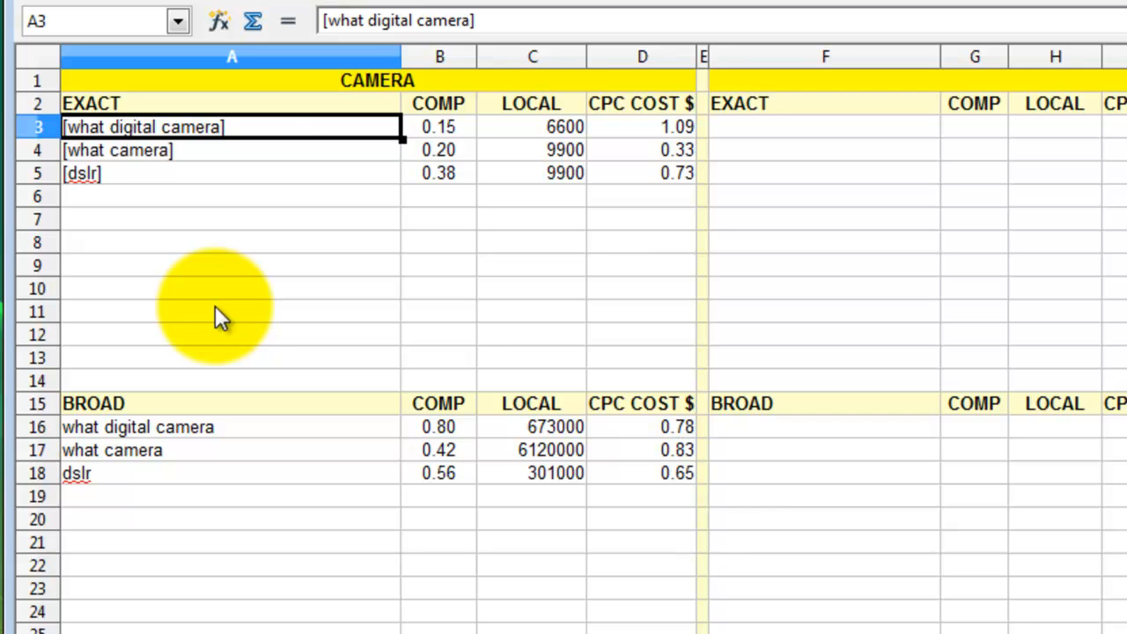
{"action": "left_click", "coordinate": [559, 128]}
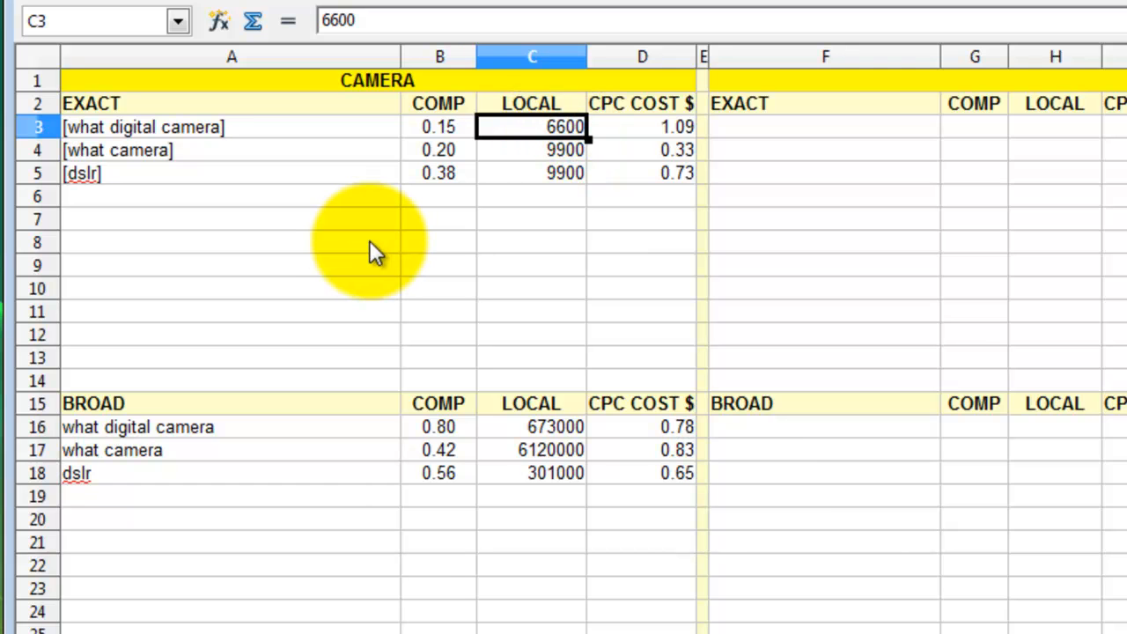
{"action": "left_click", "coordinate": [445, 129]}
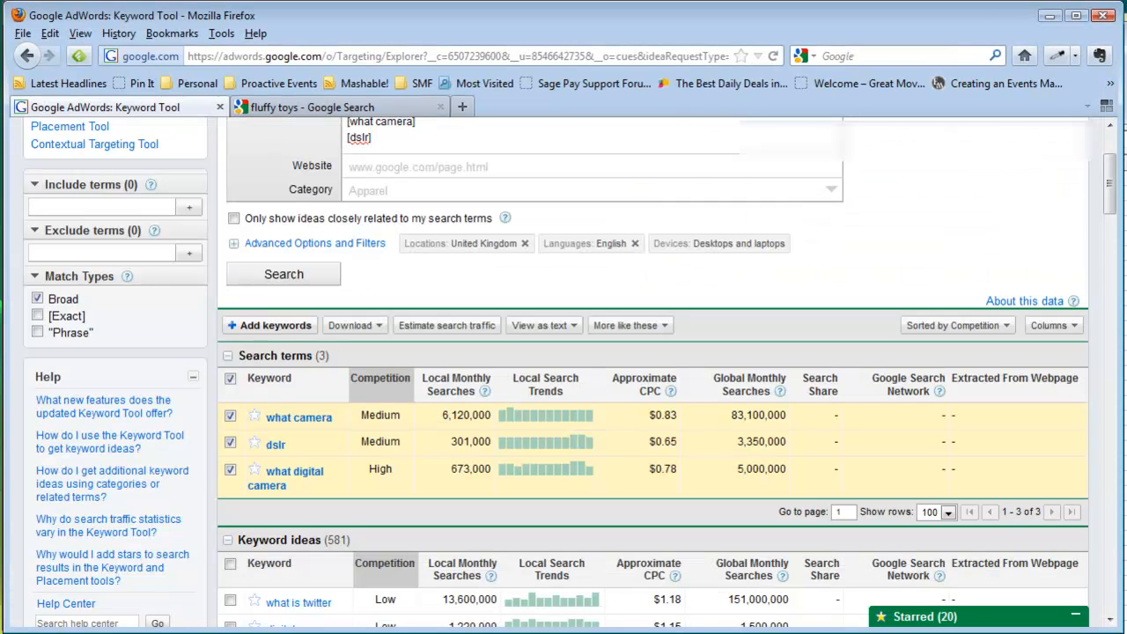
{"action": "left_click_drag", "start_coordinate": [1110, 181], "coordinate": [1105, 141]}
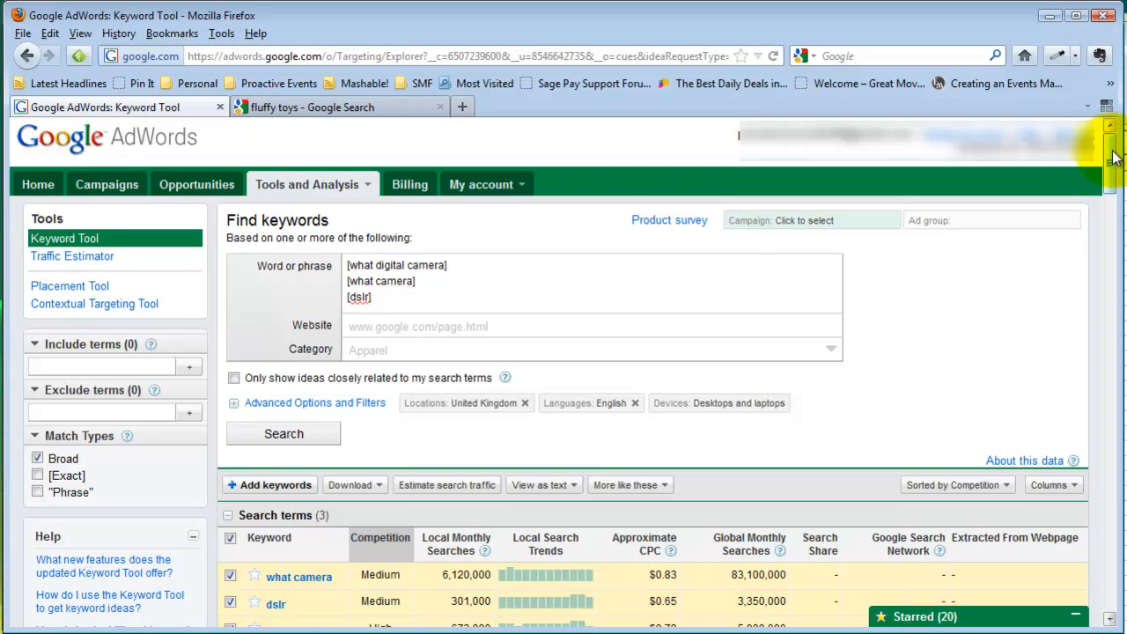
{"action": "left_click", "coordinate": [326, 407]}
{"action": "left_click", "coordinate": [330, 409]}
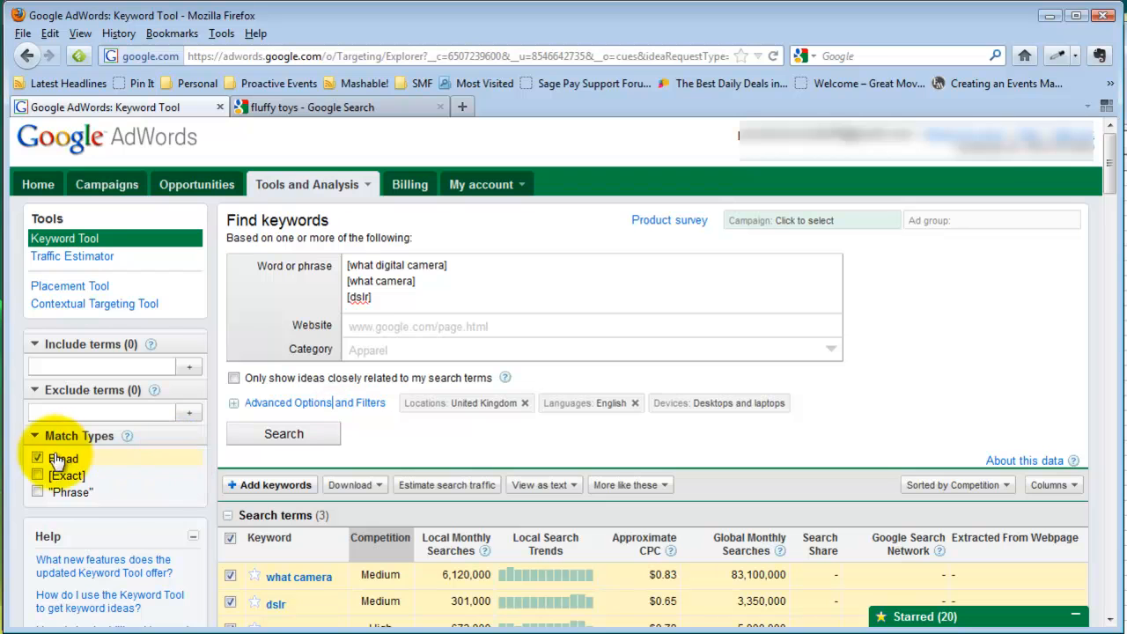
{"action": "left_click", "coordinate": [1074, 482]}
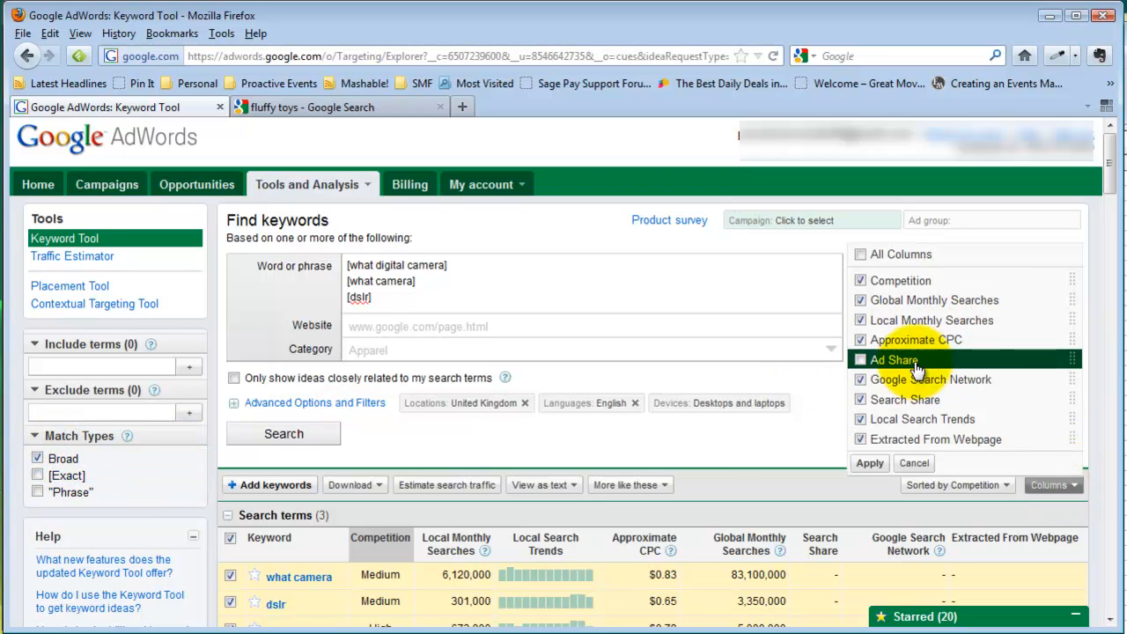
{"action": "left_click", "coordinate": [698, 453]}
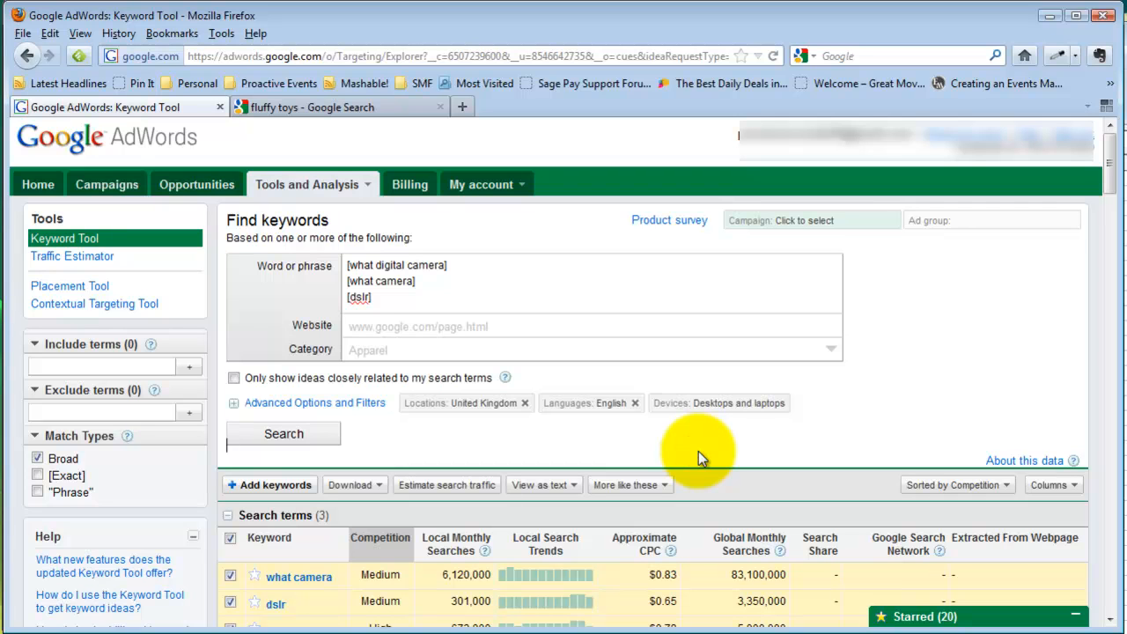